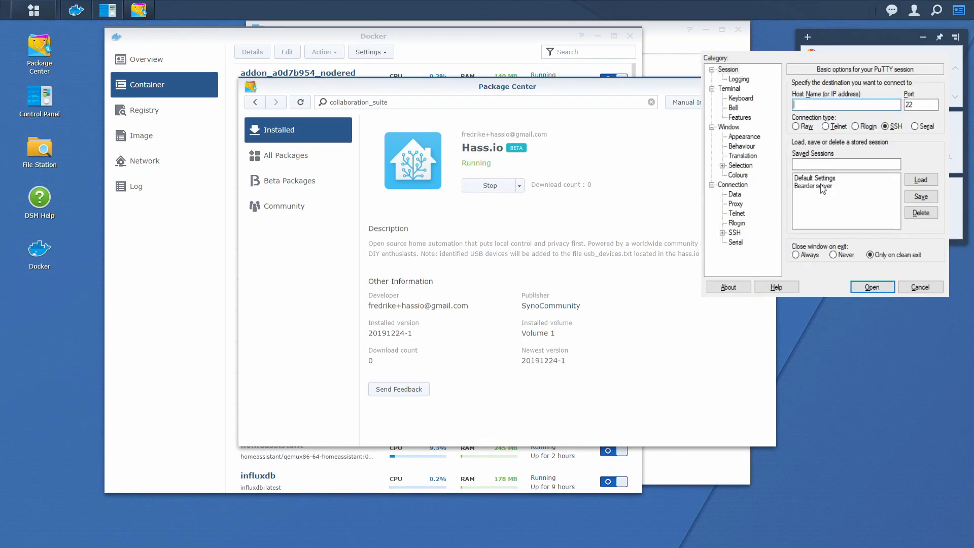
Open the saved 'Bearder server' PuTTY session and log in with the NAS username and password.
double_click(822, 187)
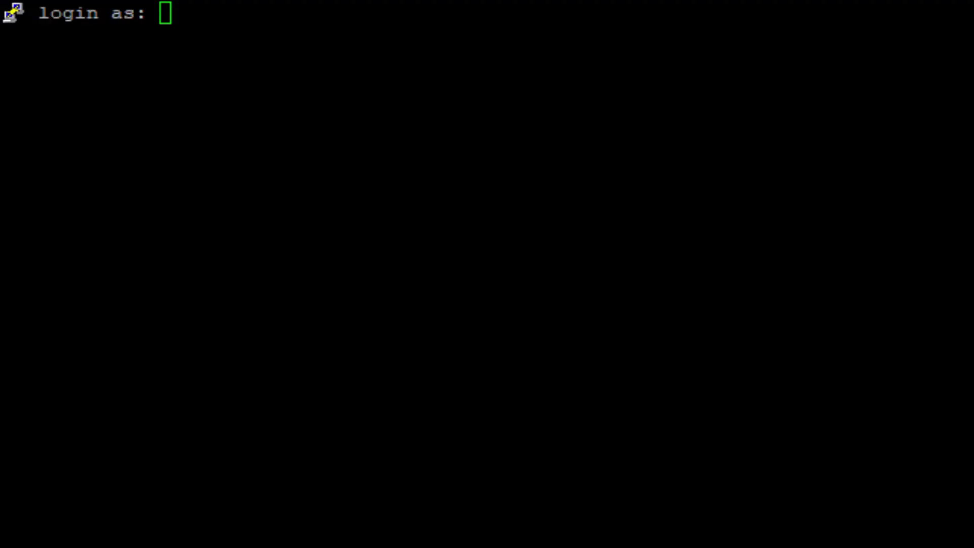
left_click(769, 503)
type("Be")
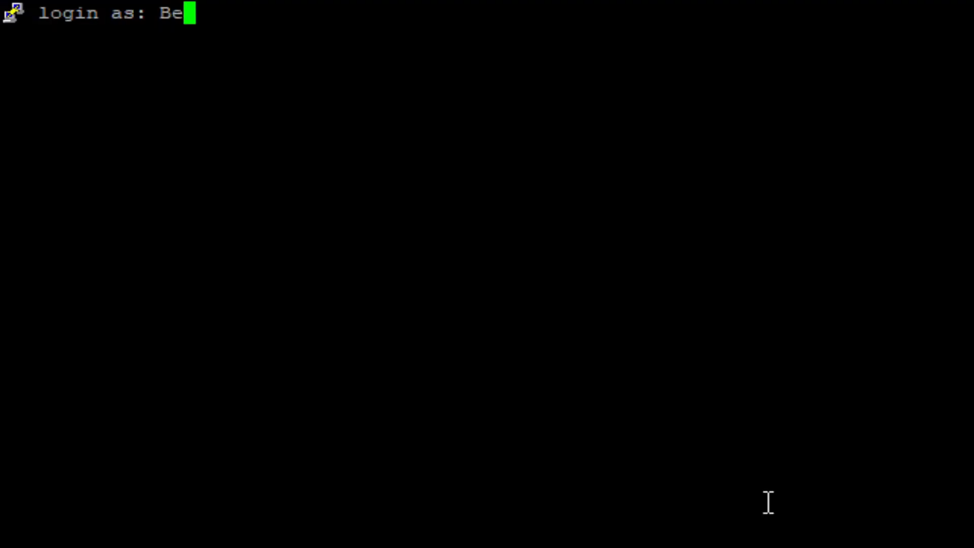
type("ardedTinker")
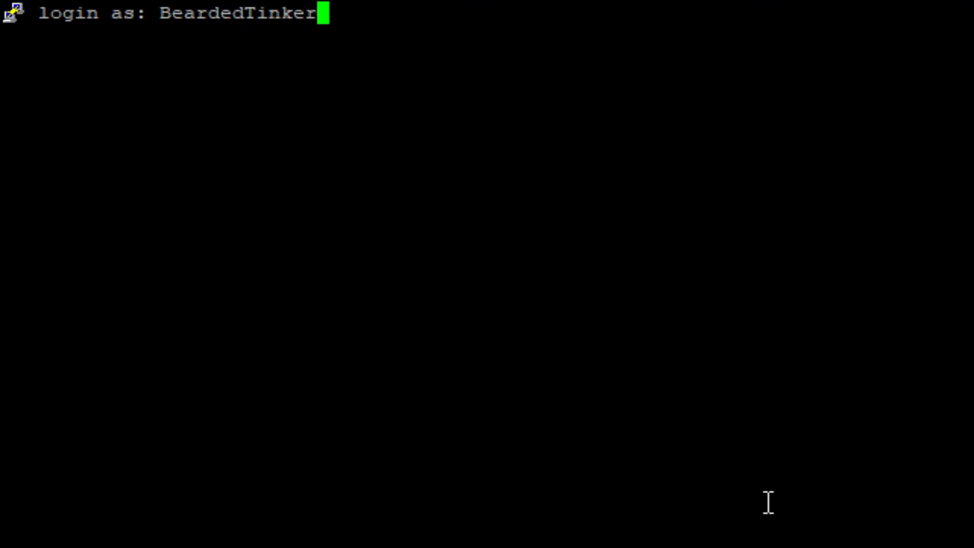
key("Return")
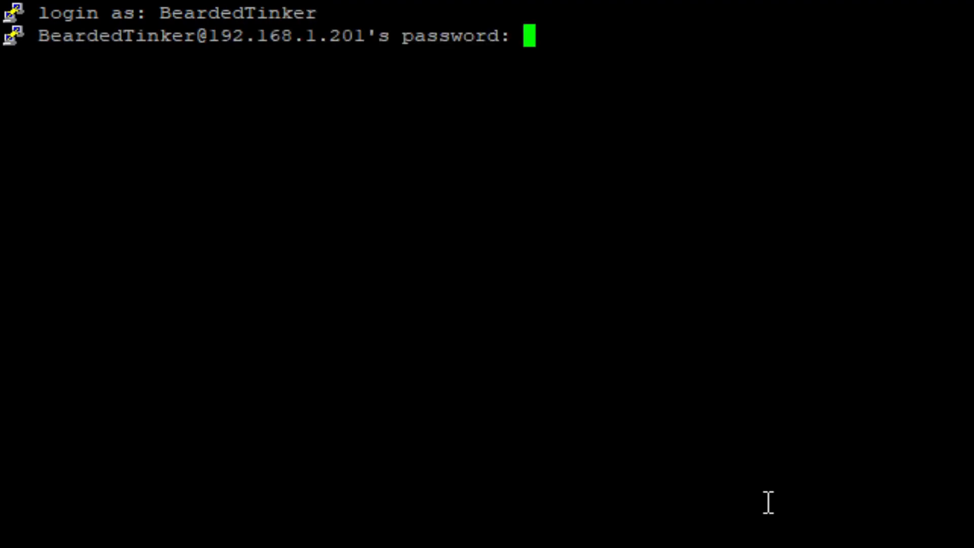
key("Return")
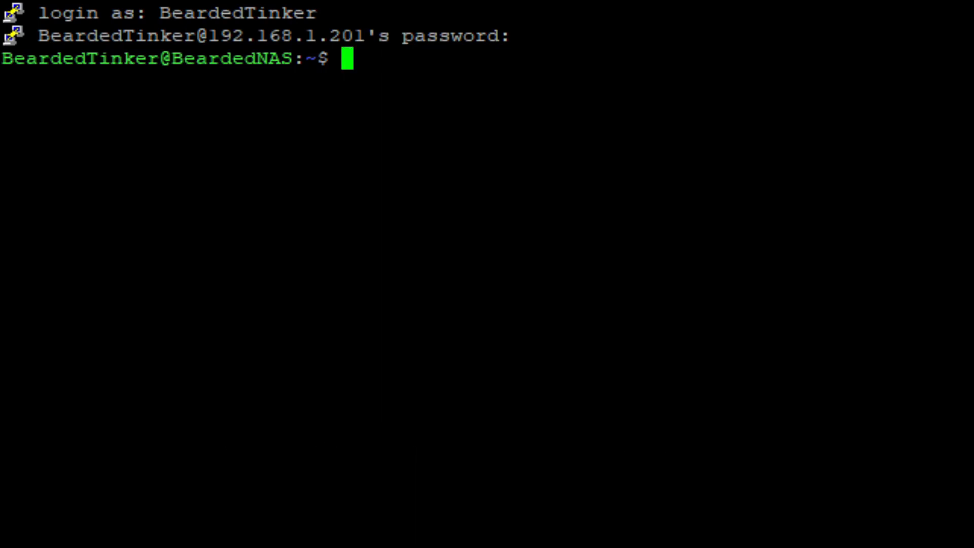
Go to /usr/syno/etc/certificate/system and list its contents with ls -l.
type("cd /")
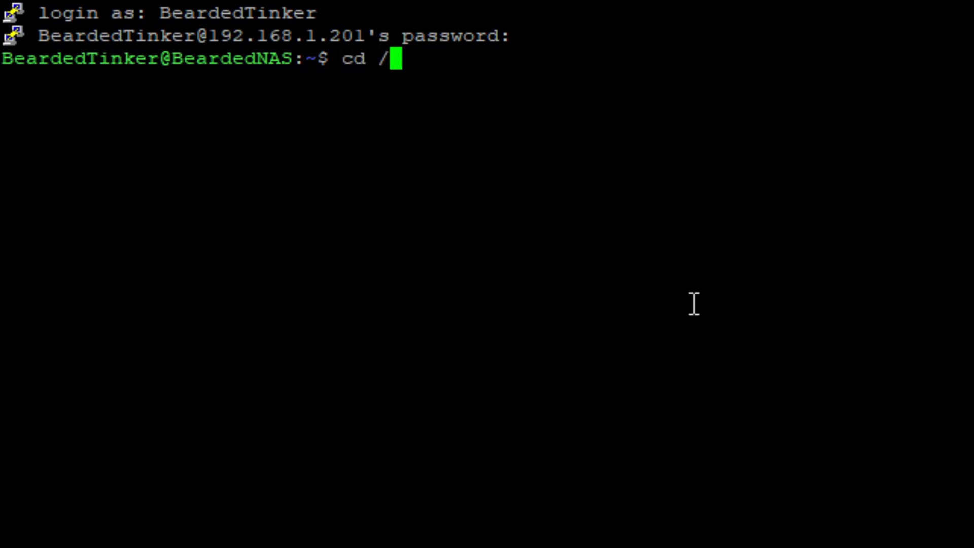
type("usr/sy")
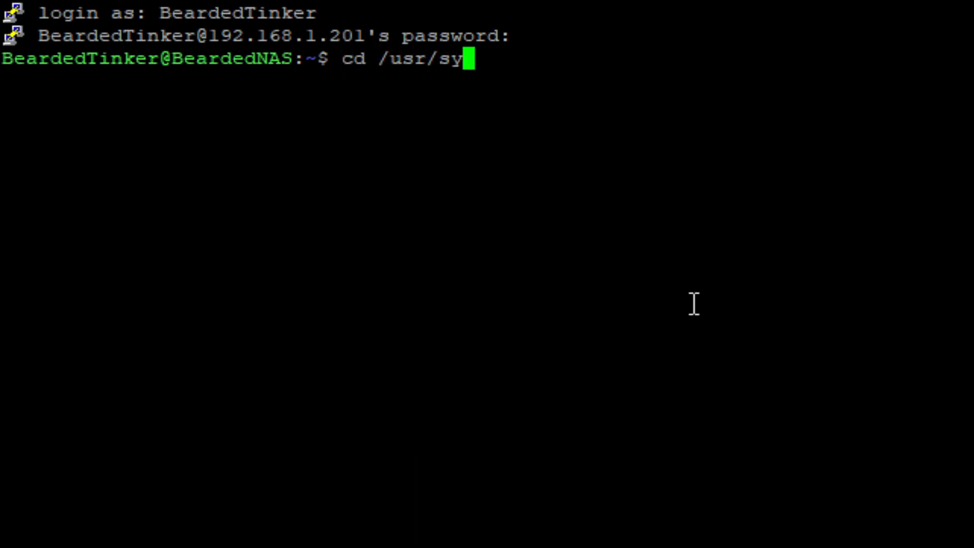
type("no/etc")
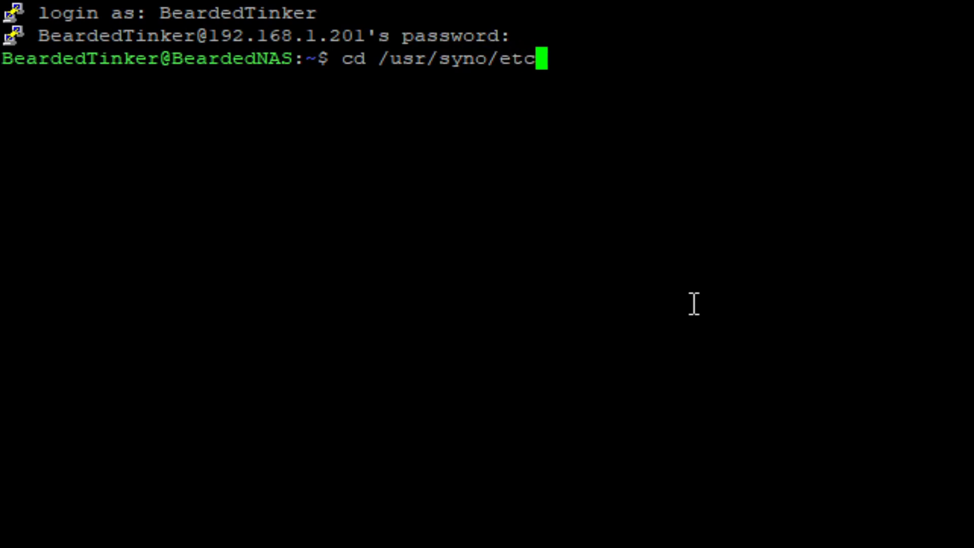
type("/")
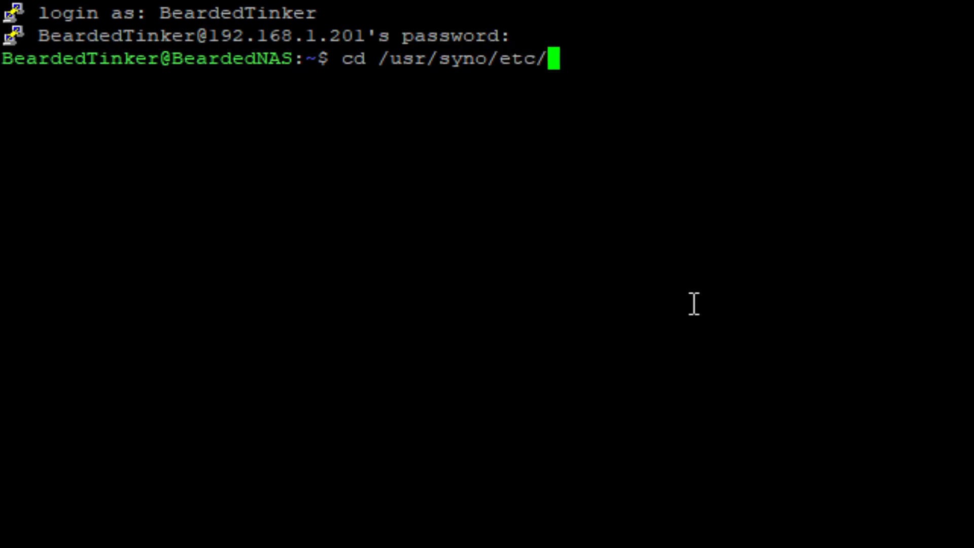
type("certificati")
key("BackSpace")
type("e")
key("Return")
type("cd syst")
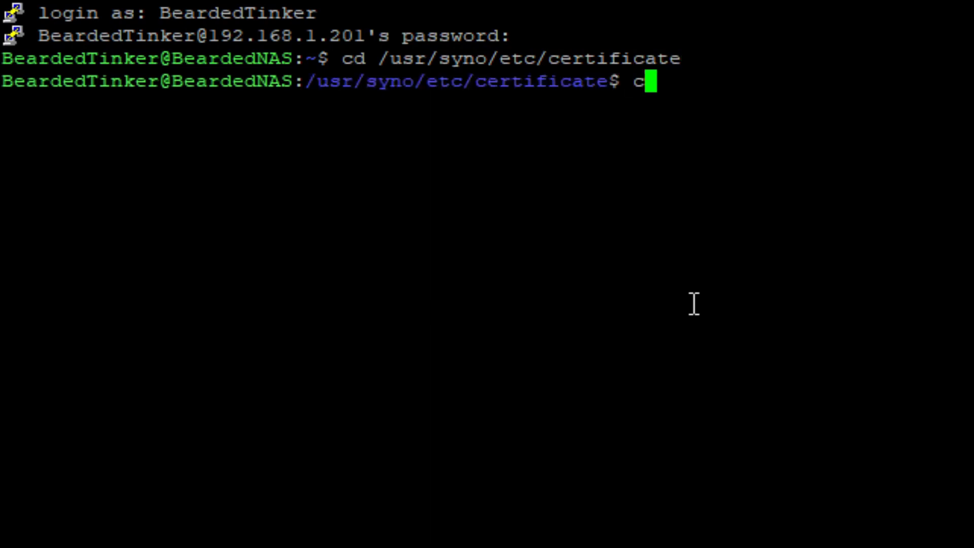
type("em")
key("Return")
type("ls l")
key("Return")
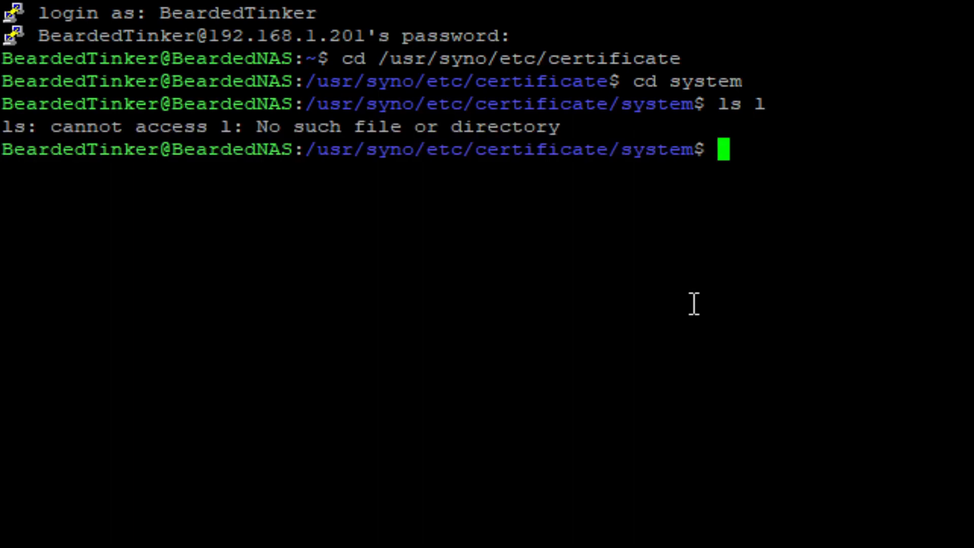
type("ls -l")
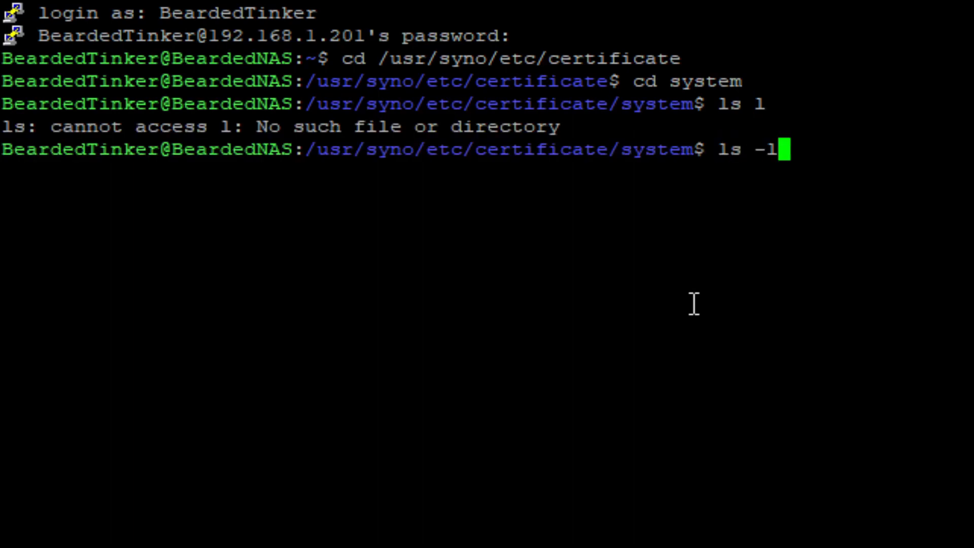
key("Return")
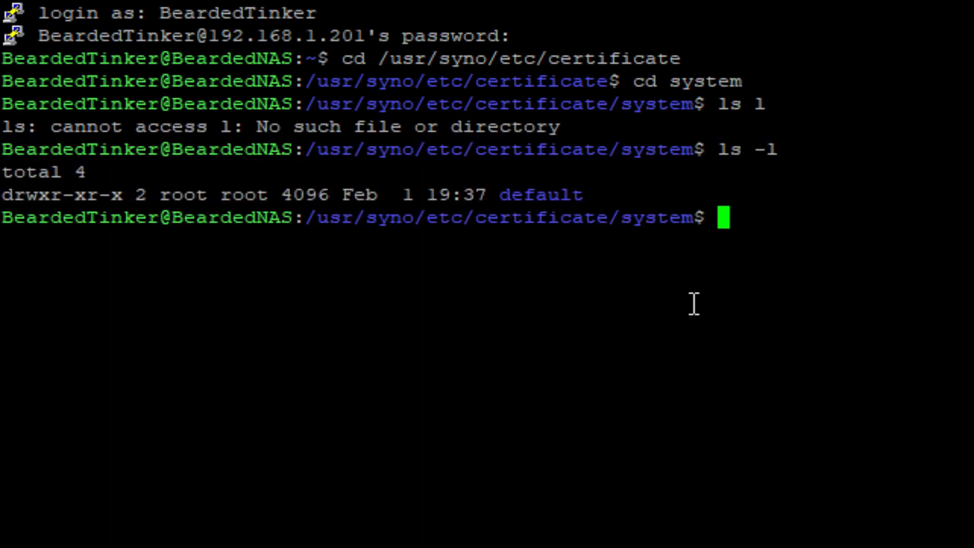
Enter the default folder and list its four .pem certificate files.
type("cd ")
type("fe")
key("BackSpace")
key("BackSpace")
type("default")
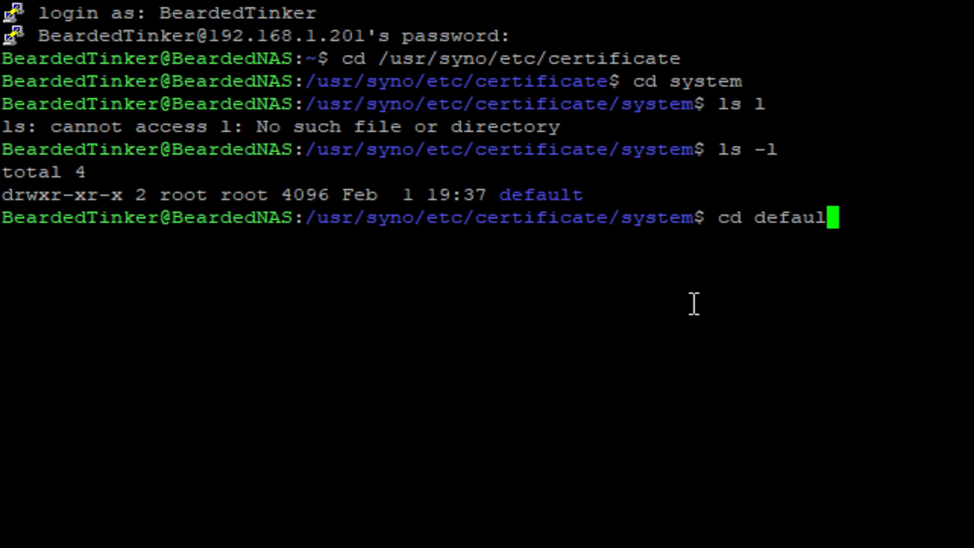
key("Return")
type("ls -l")
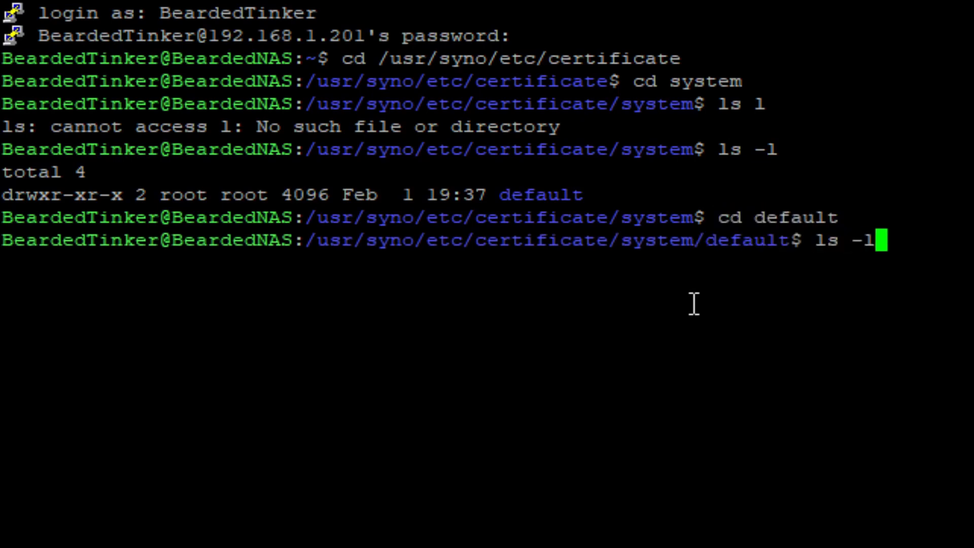
key("Return")
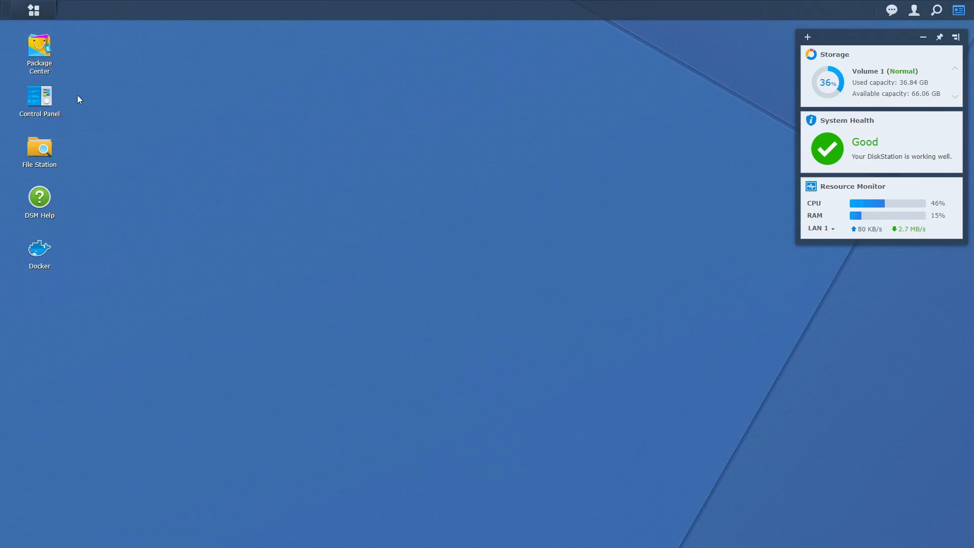
Create a new Scheduled Task > User-defined script in Control Panel's Task Scheduler.
left_click(29, 101)
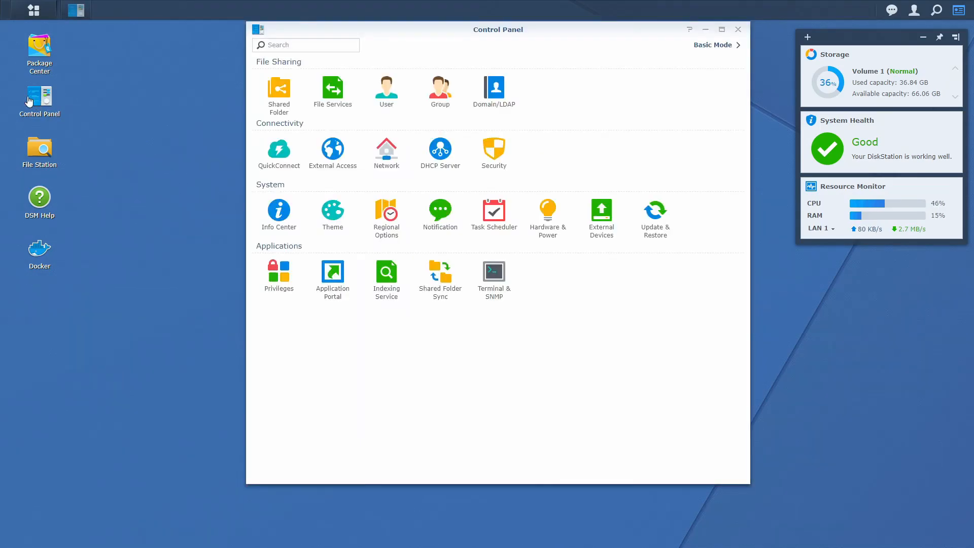
left_click(499, 212)
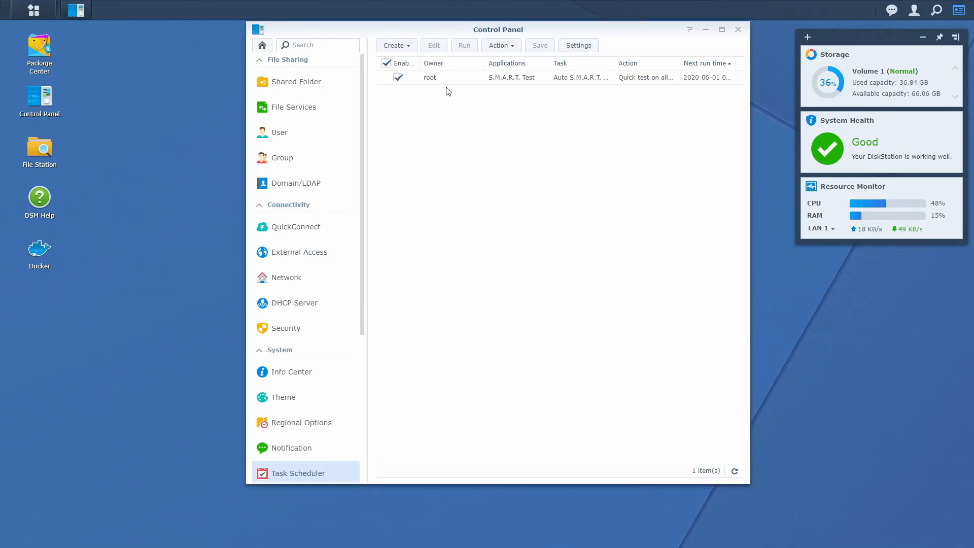
left_click(407, 45)
mouse_move(416, 70)
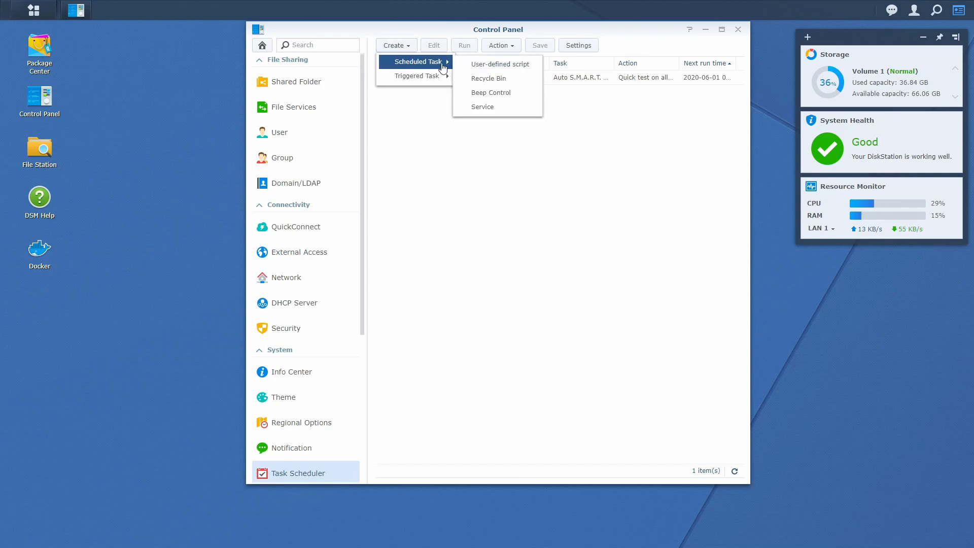
left_click(500, 68)
Name the task 'Certificate copy' and check its daily 00:00 schedule.
left_click_drag(500, 181, 451, 170)
type("Certificate")
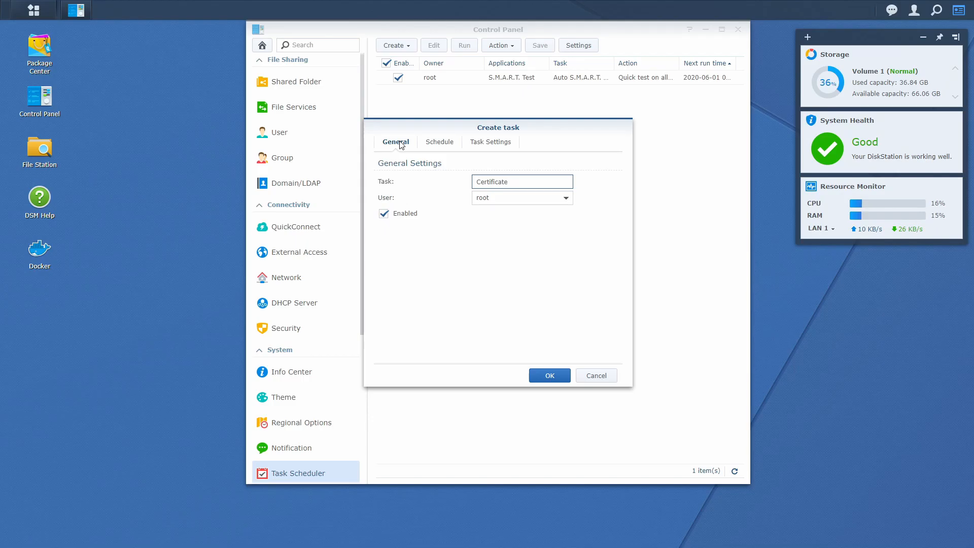
type(" copy")
left_click(437, 143)
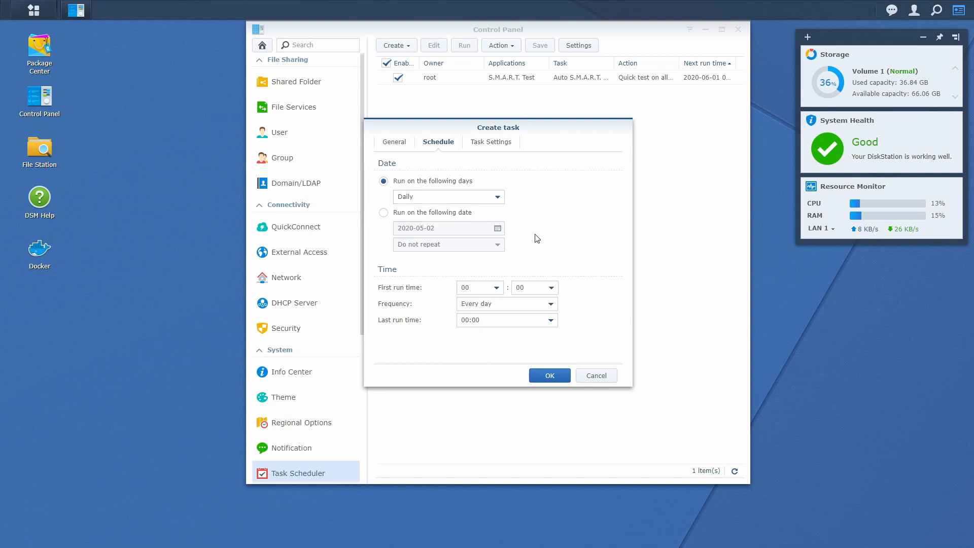
Switch to Task Settings and place the cursor in the empty User-defined script box.
left_click(494, 148)
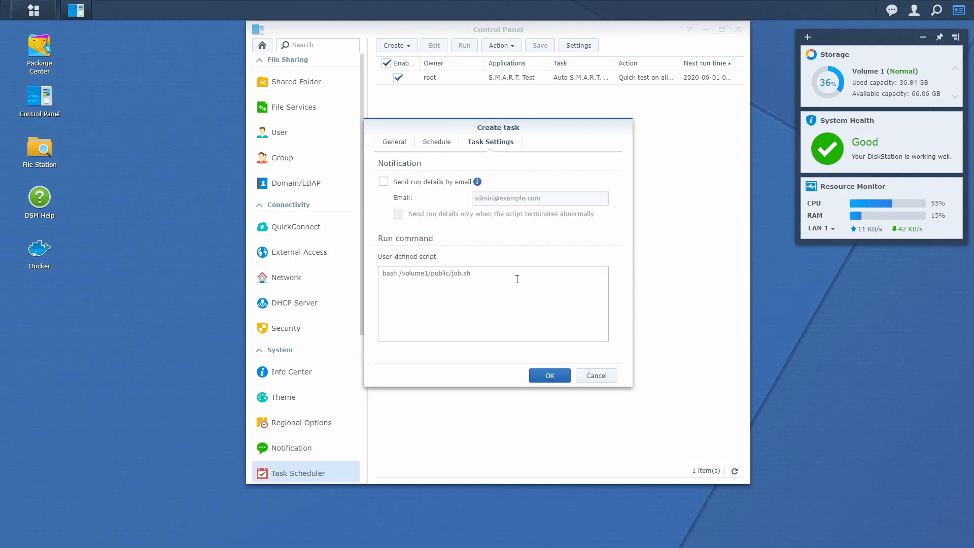
left_click(457, 294)
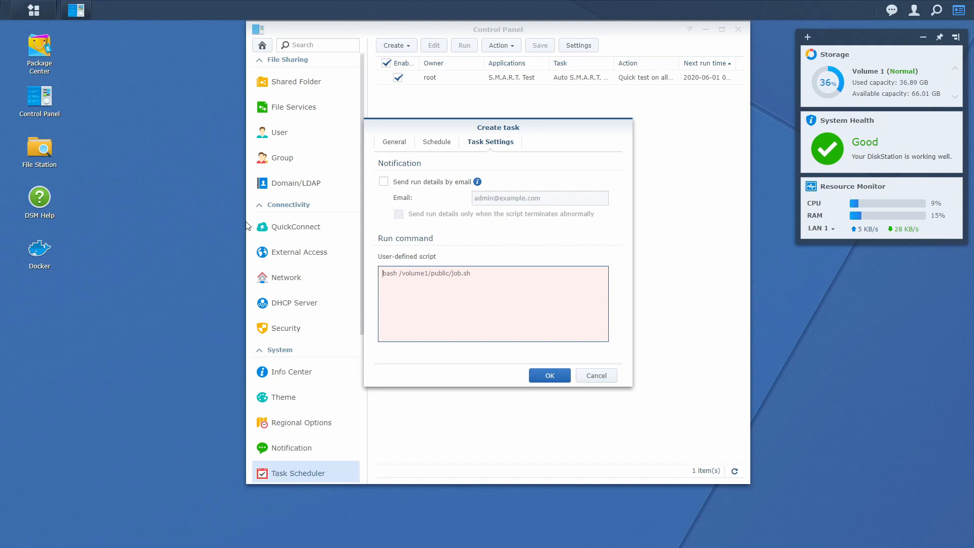
Check in File Station that home-assistant/hass.io has an ssl folder, then return to the task.
left_click(32, 162)
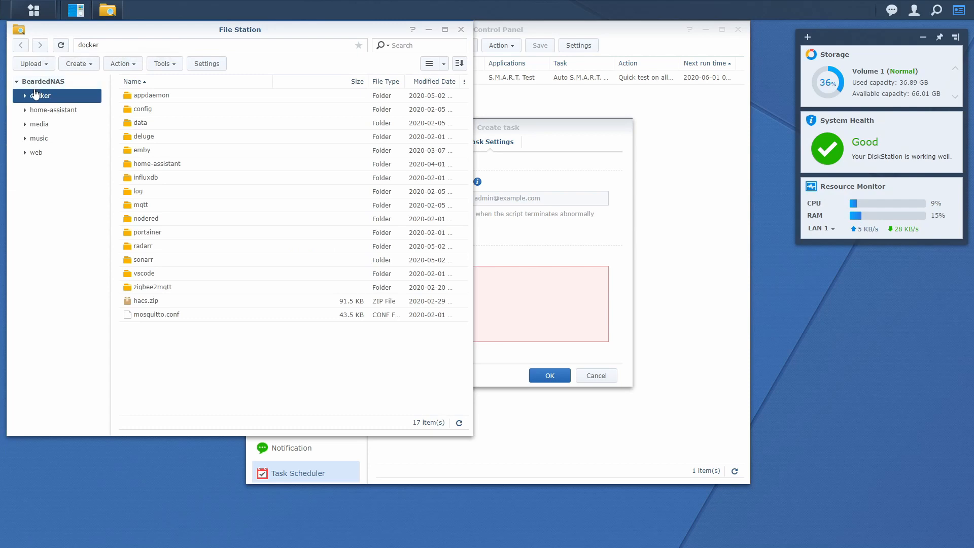
left_click(58, 110)
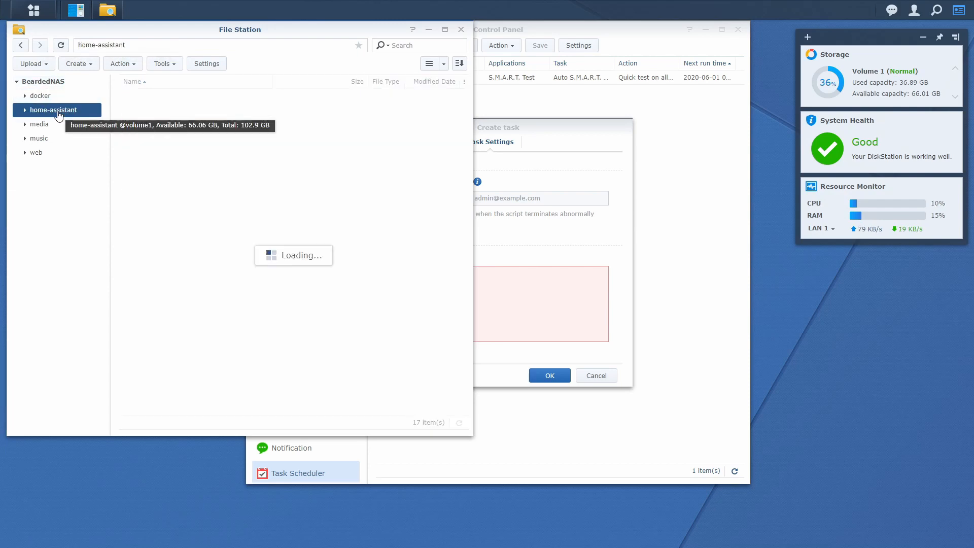
double_click(178, 110)
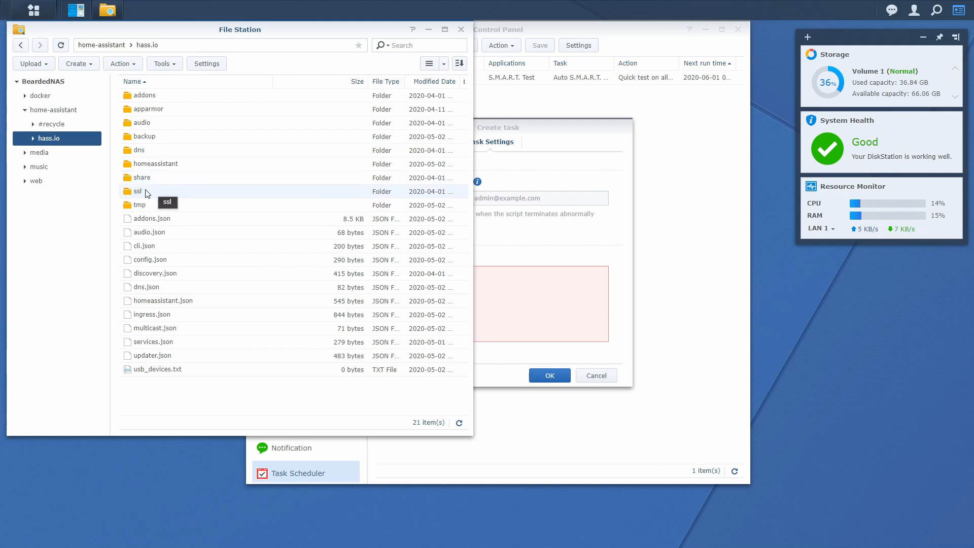
left_click(522, 263)
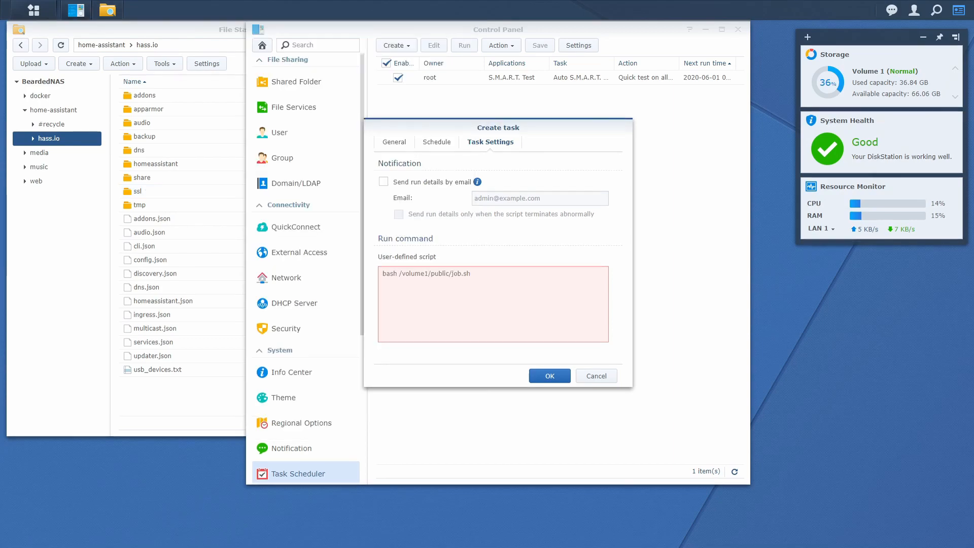
Paste the copy script and change its destination to /volume1/home-assistant/hass.io/ssl.
key("ctrl+v")
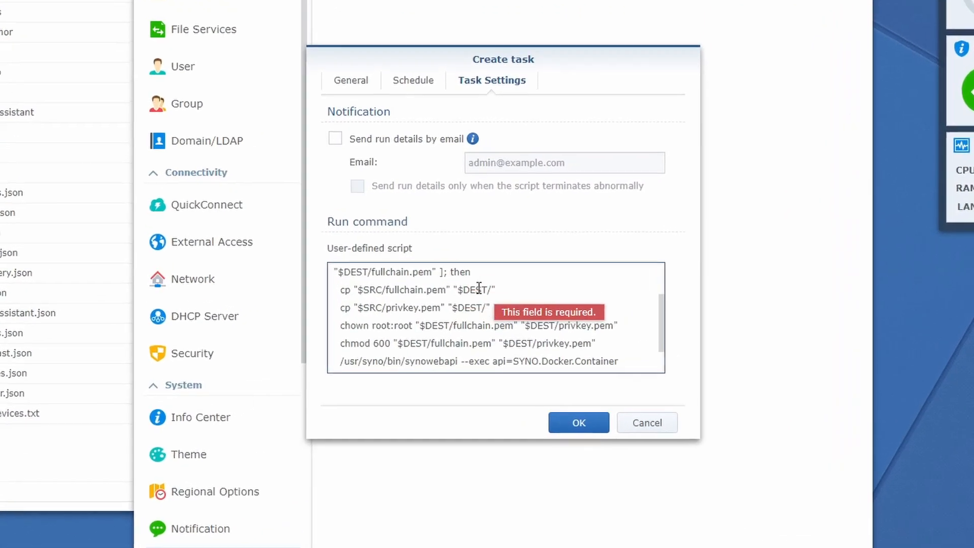
scroll(379, 267, "up", 3)
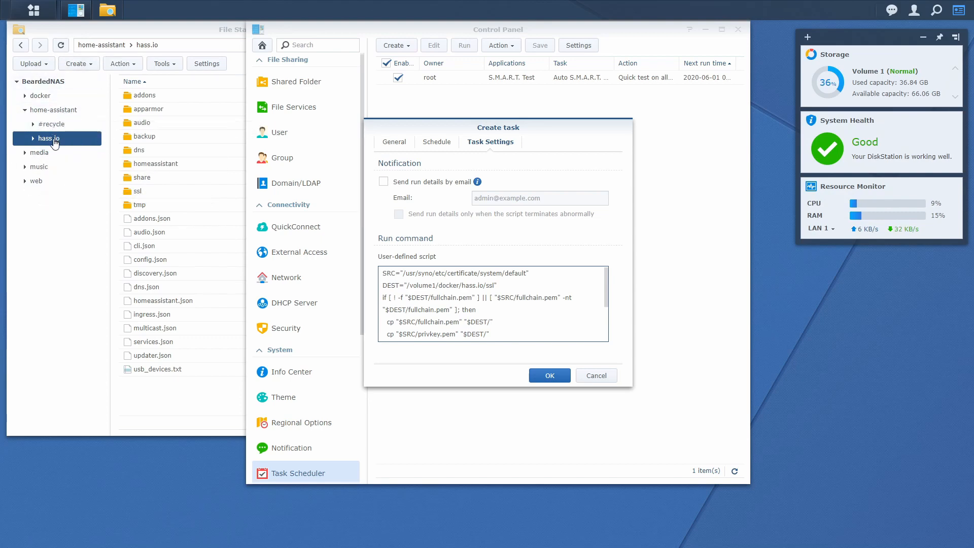
left_click_drag(461, 286, 439, 282)
type("home-assistant")
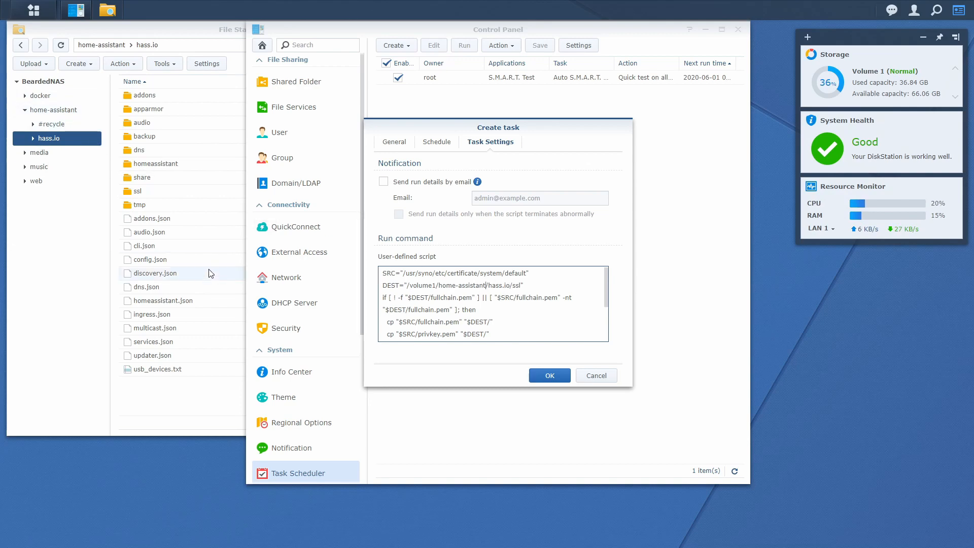
left_click_drag(151, 192, 151, 199)
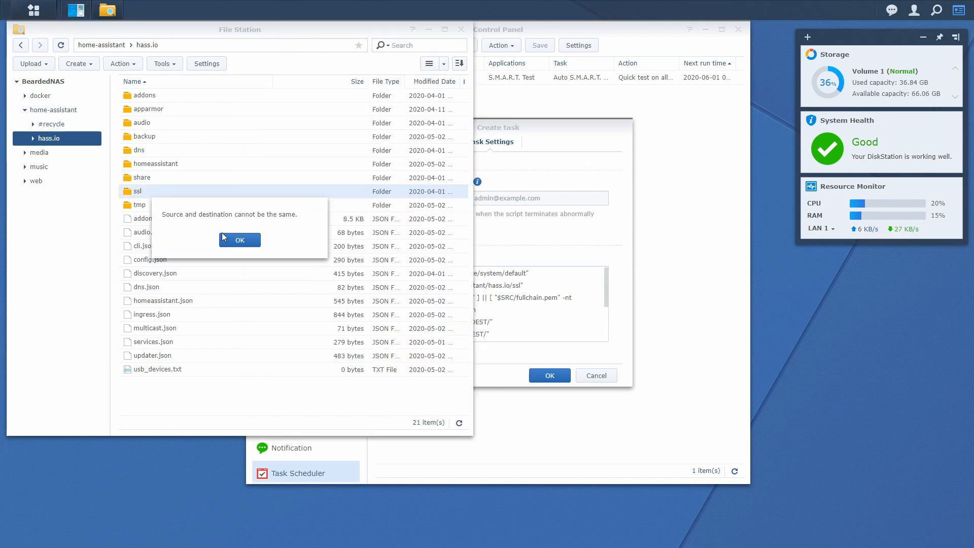
Dismiss the same-folder error, open ssl, and review the script through the homeassistant container restart.
left_click(226, 239)
double_click(224, 193)
left_click(449, 281)
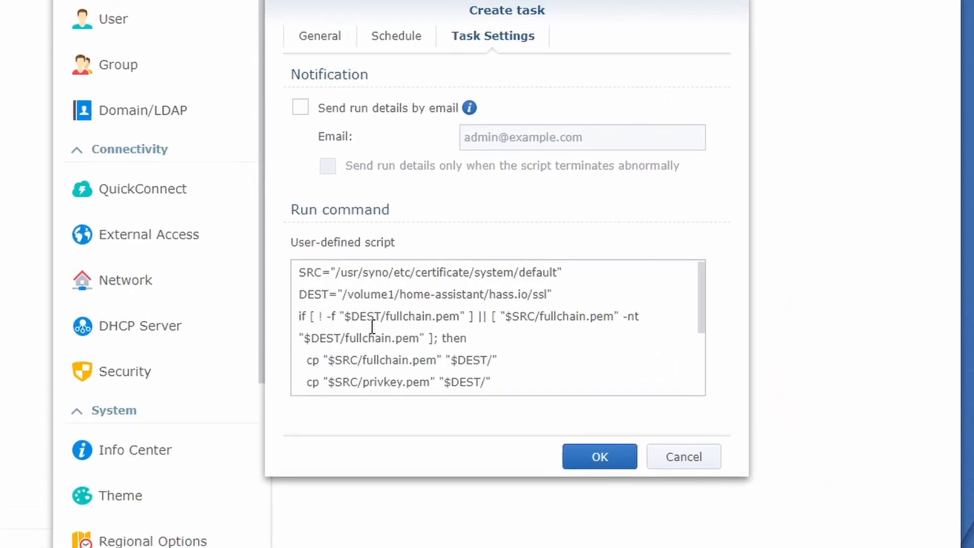
scroll(373, 326, "down", 1)
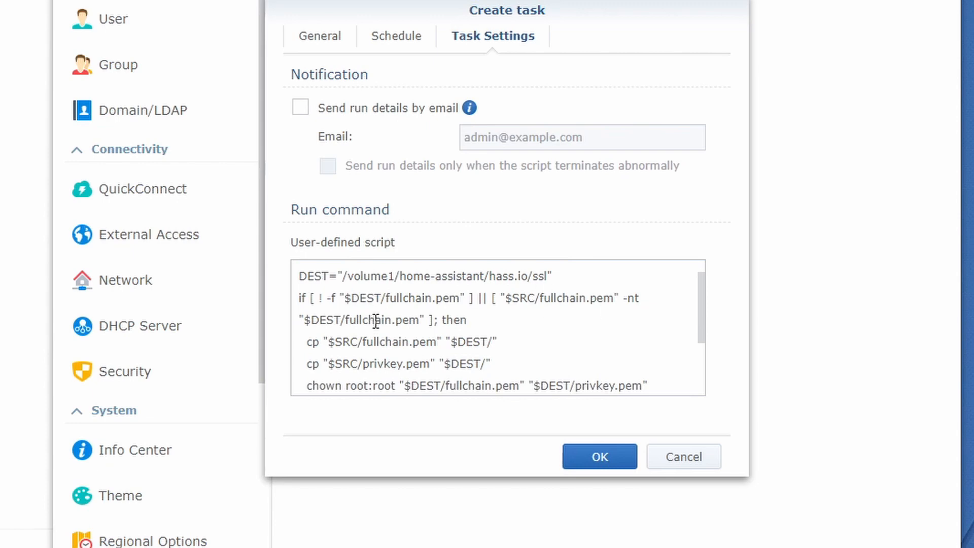
scroll(375, 321, "down", 3)
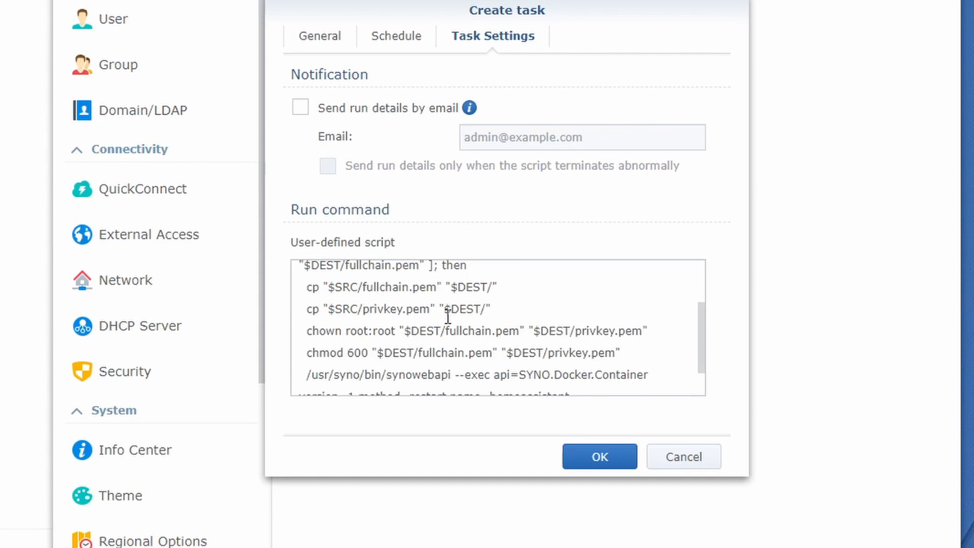
scroll(448, 316, "down", 1)
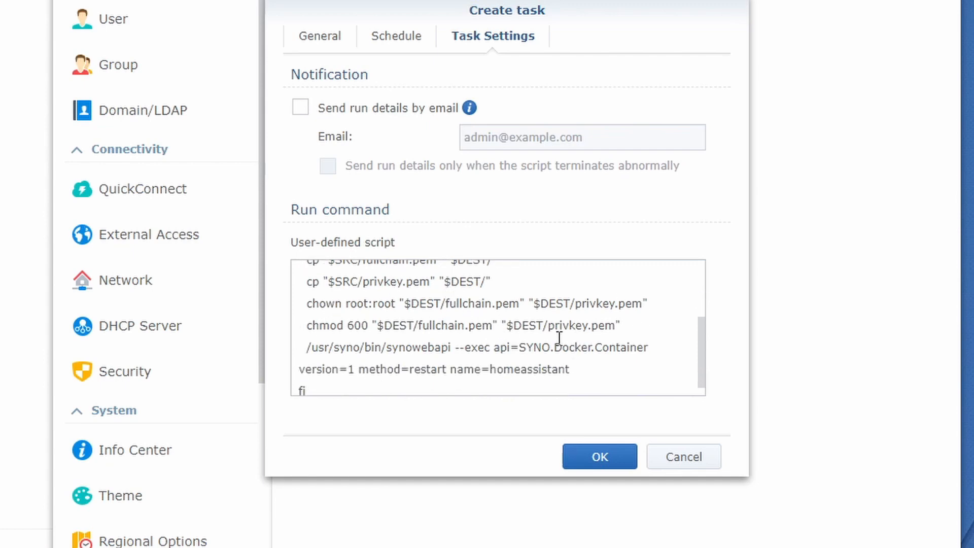
scroll(378, 357, "down", 1)
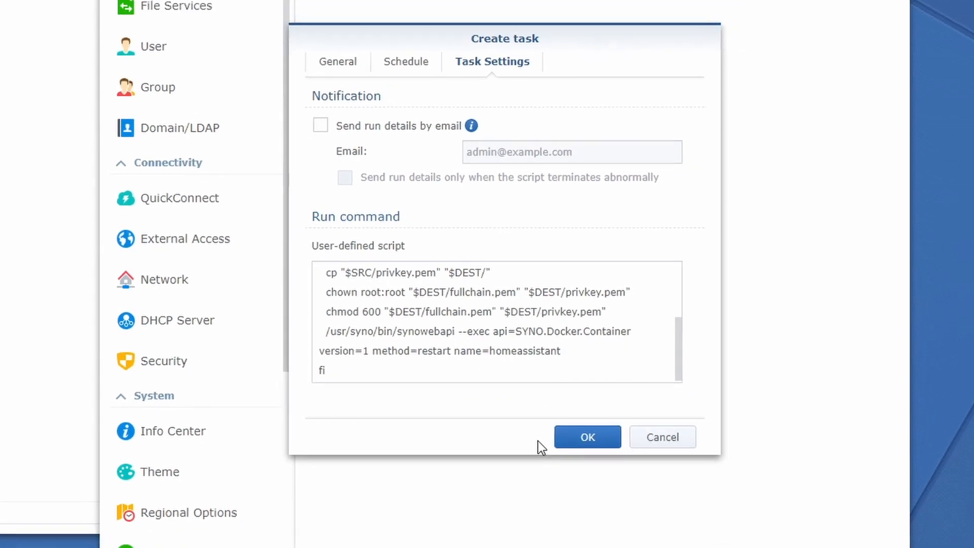
Save the 'Certificate copy' task and run it once immediately, confirming with Yes.
left_click(564, 415)
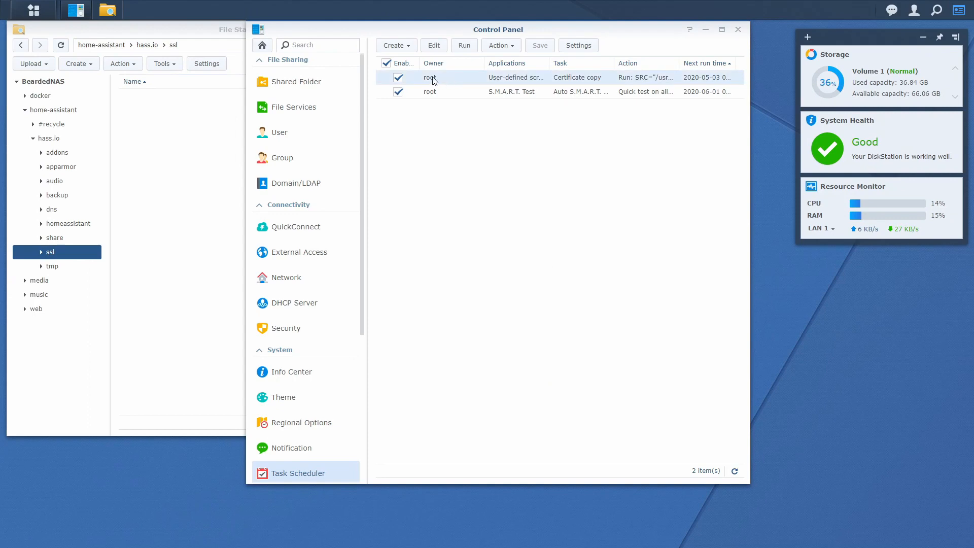
left_click(386, 63)
left_click(464, 49)
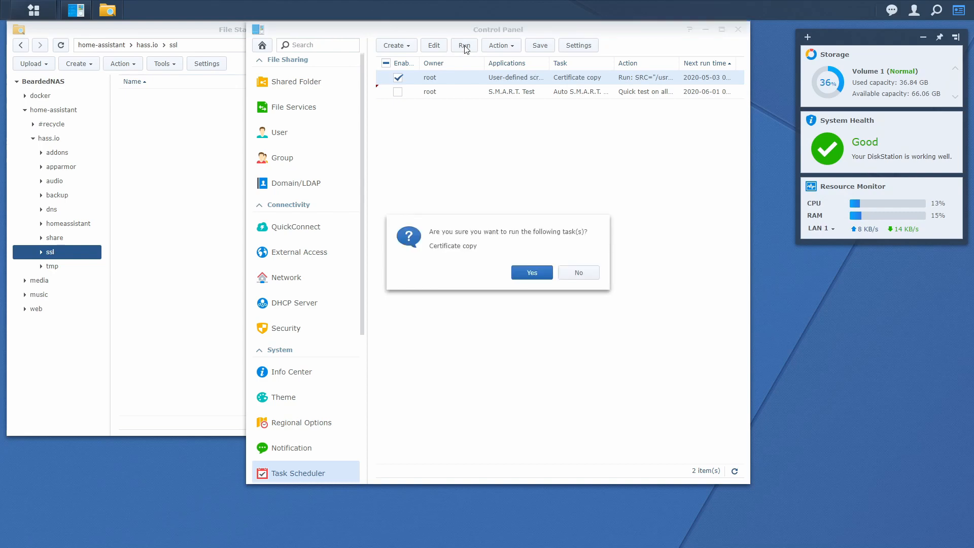
left_click(532, 274)
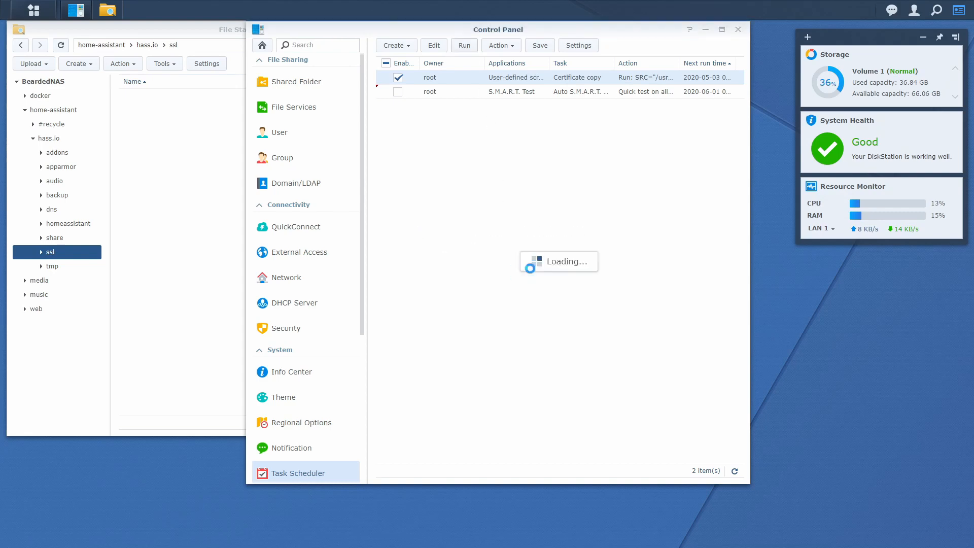
left_click(170, 180)
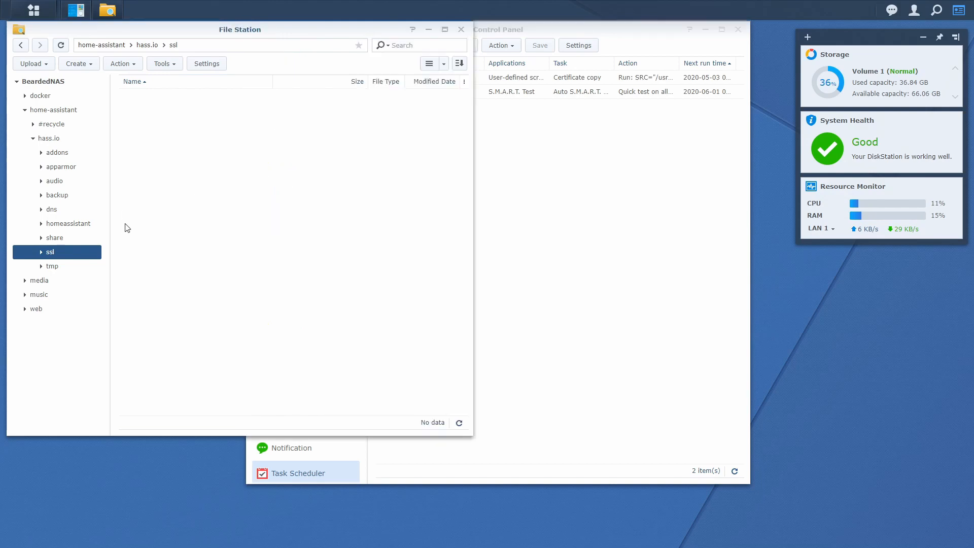
Refresh the ssl folder, then open configuration.yaml in Home Assistant's Visual Studio Code editor at line 8.
left_click(61, 46)
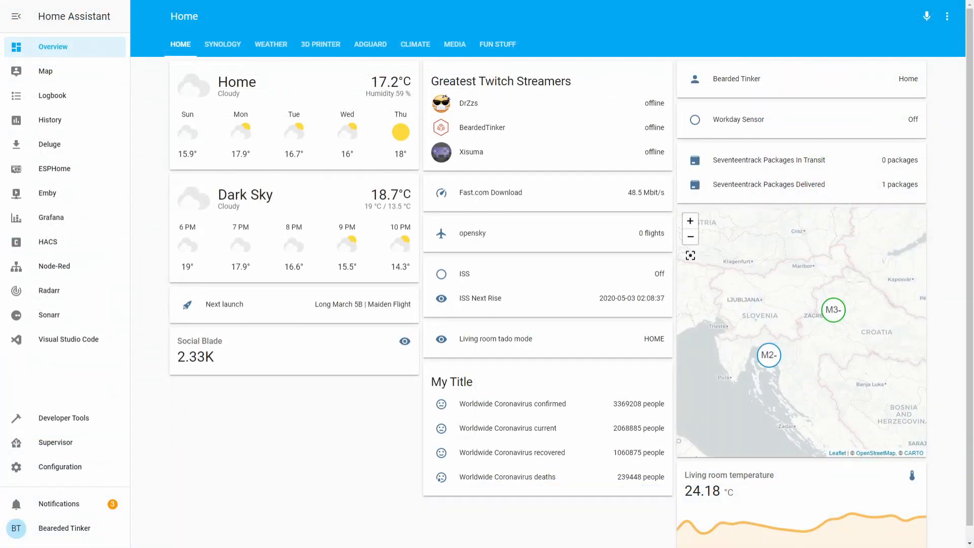
left_click(97, 345)
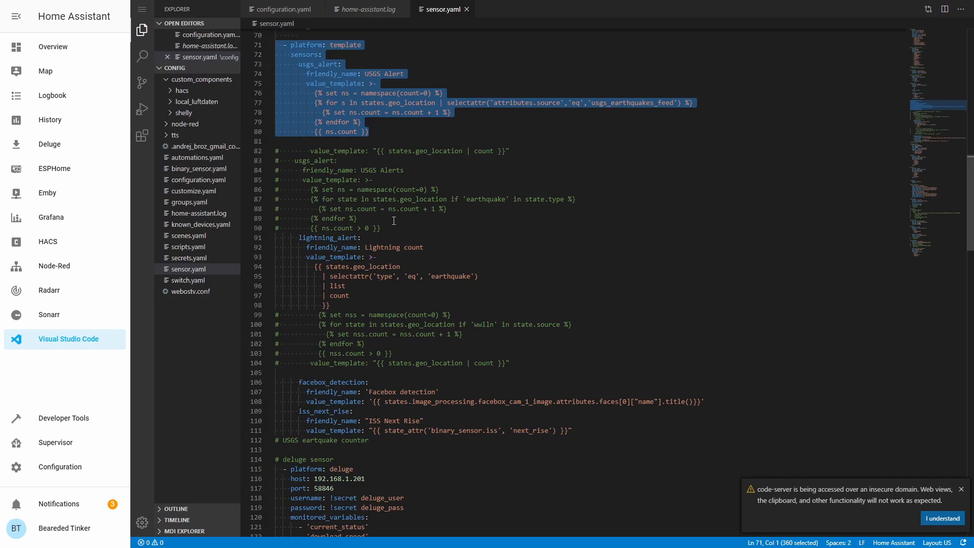
left_click(215, 181)
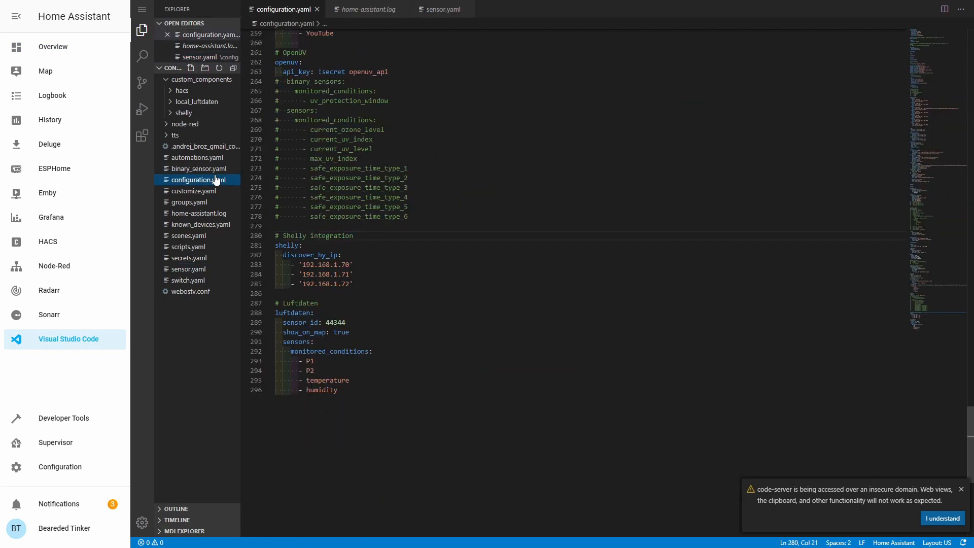
scroll(416, 169, "up", 4)
scroll(416, 169, "up", 20)
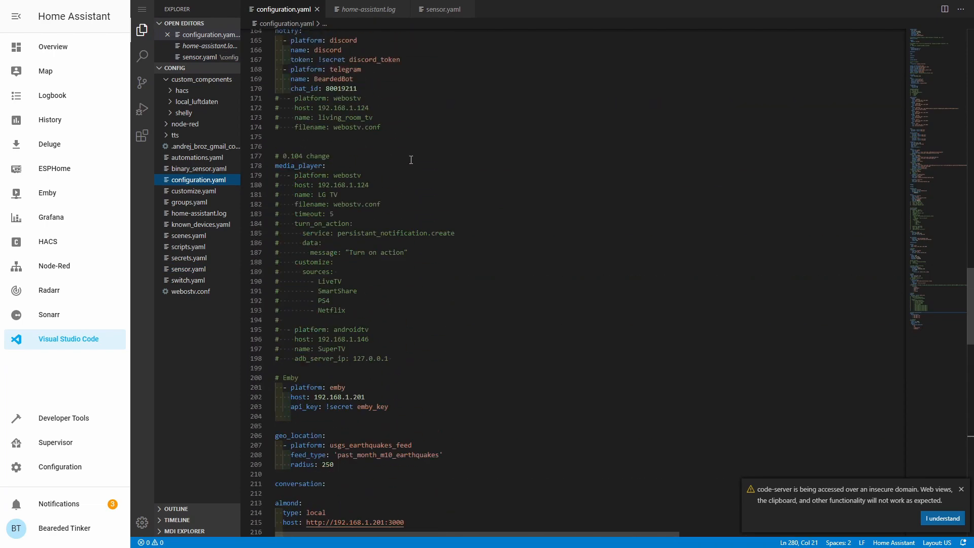
scroll(422, 156, "up", 20)
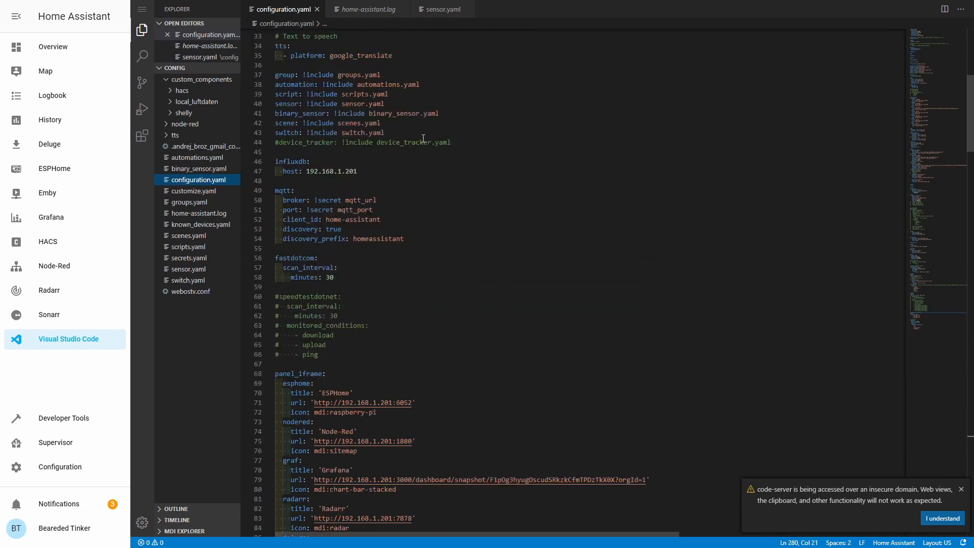
left_click(416, 169)
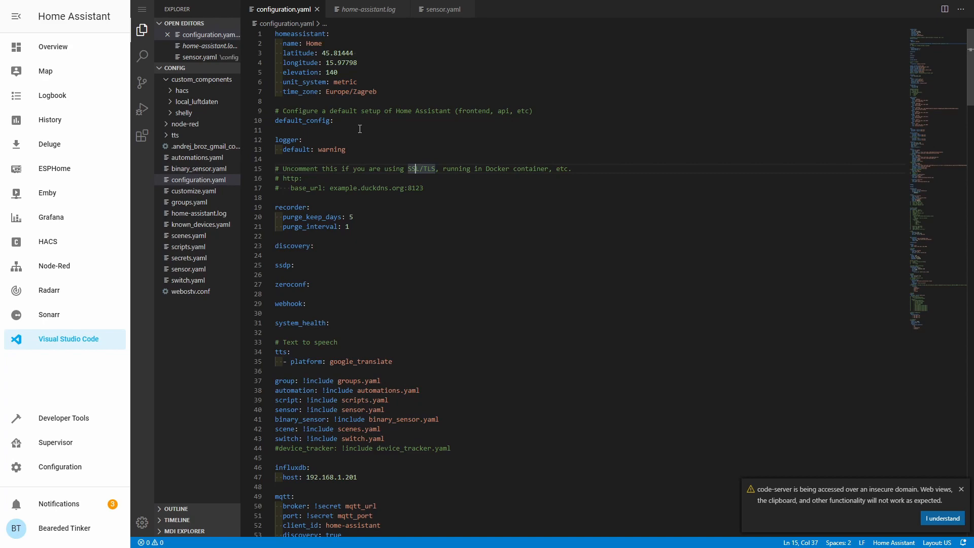
left_click(348, 99)
Add an 'http:' section below the homeassistant block with an indented line beneath it.
key("Return")
key("Return")
key("Up")
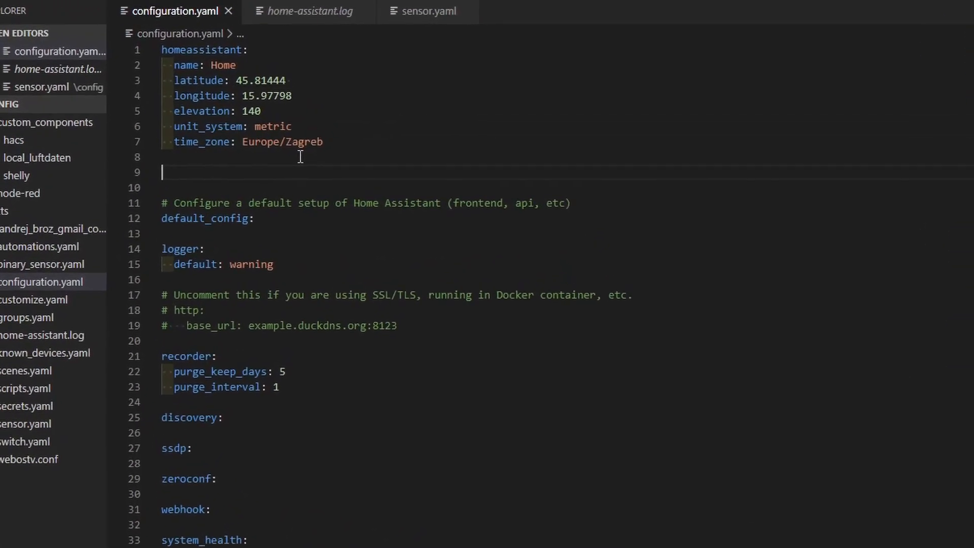
type("http:")
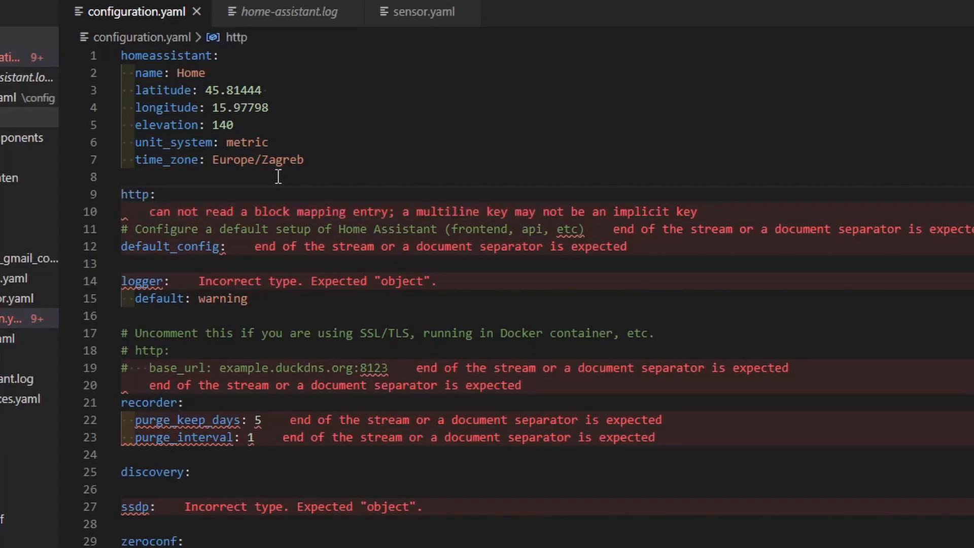
key("Return")
key("ctrl+space")
key("Escape")
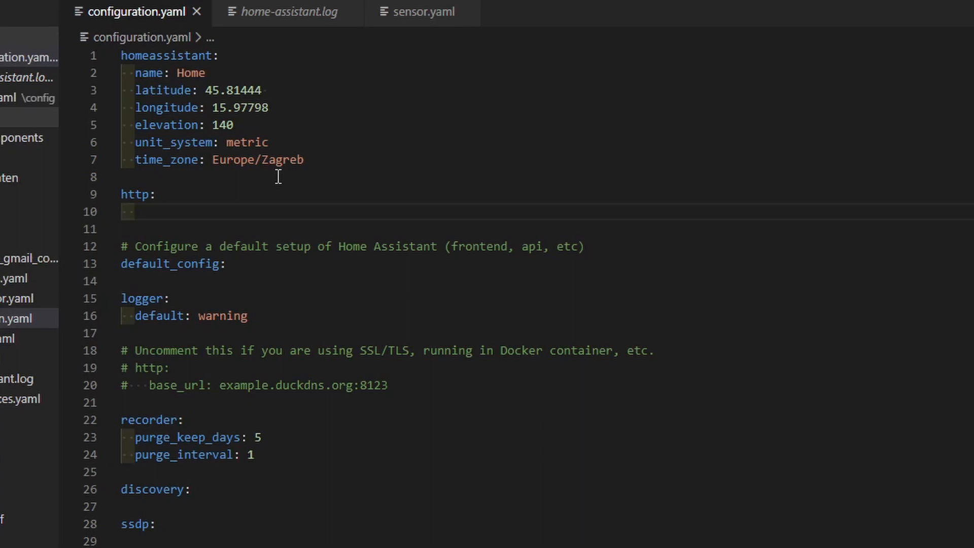
Under http, enter ssl_certificate: /ssl/fullchain.pem and ssl_key: /ssl/privkey.pem.
type("ssl")
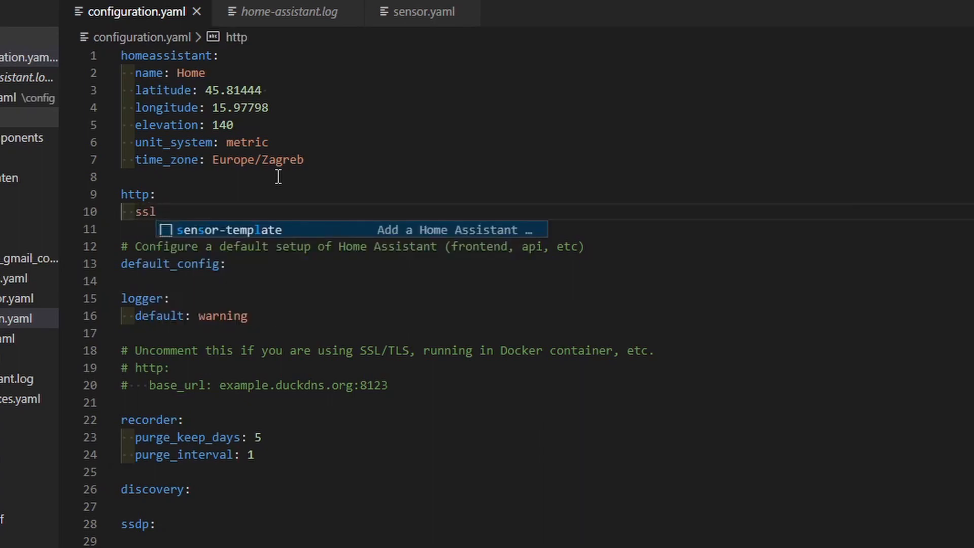
type("_certificate:")
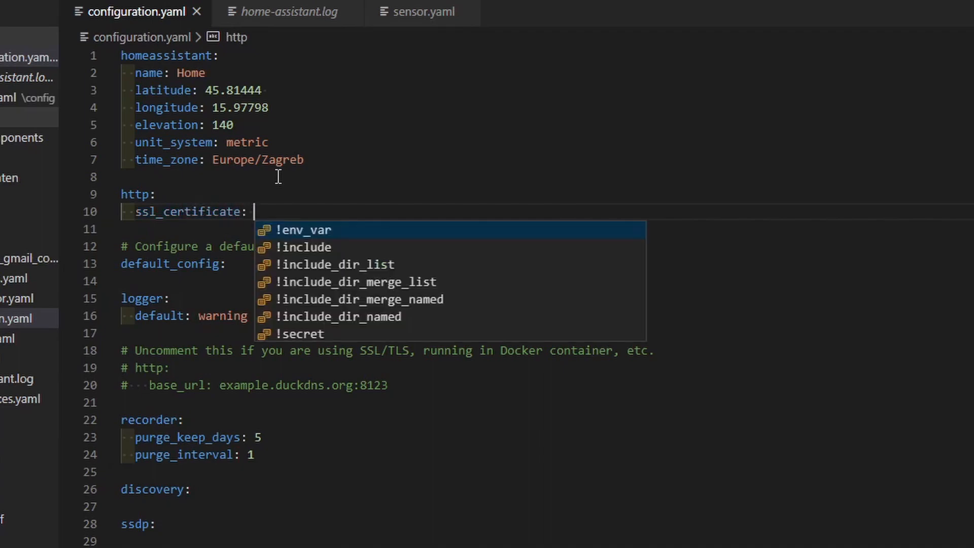
key("Escape")
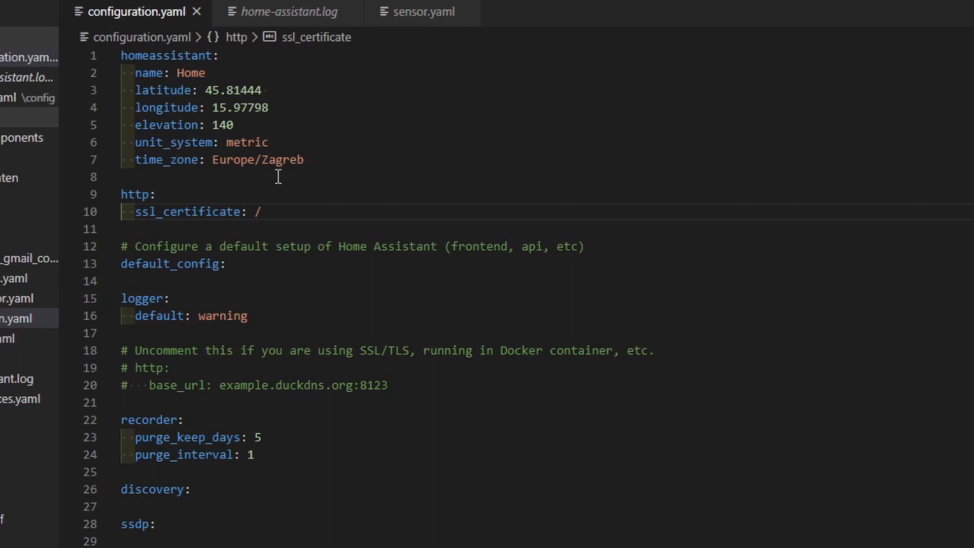
type("/ssl/fullchain,")
key("BackSpace")
type(".pem")
key("Return")
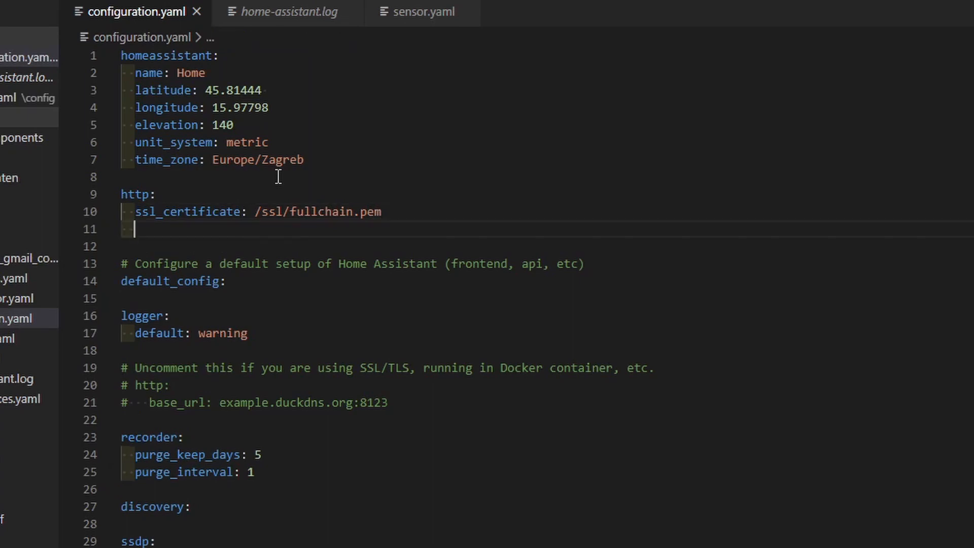
type("ssl")
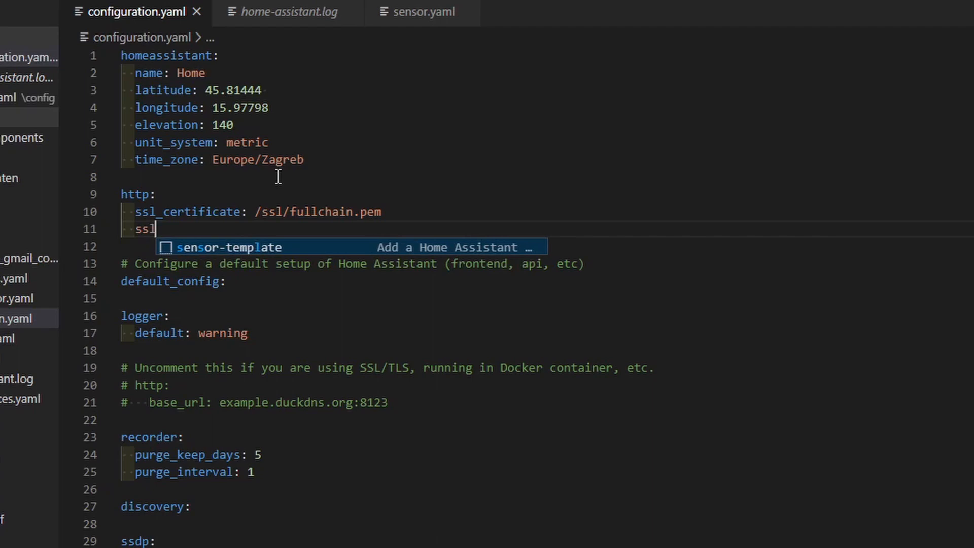
type("_key: ")
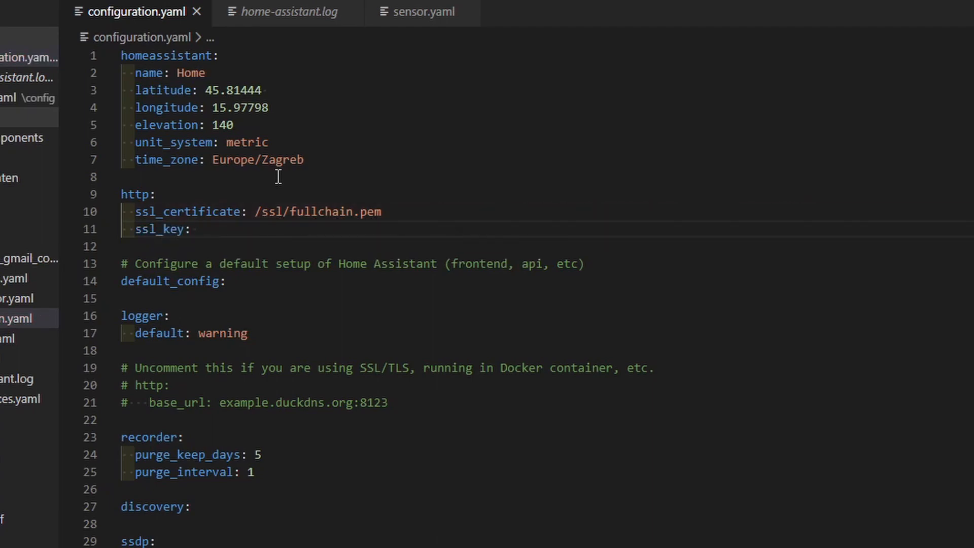
type("/ssl")
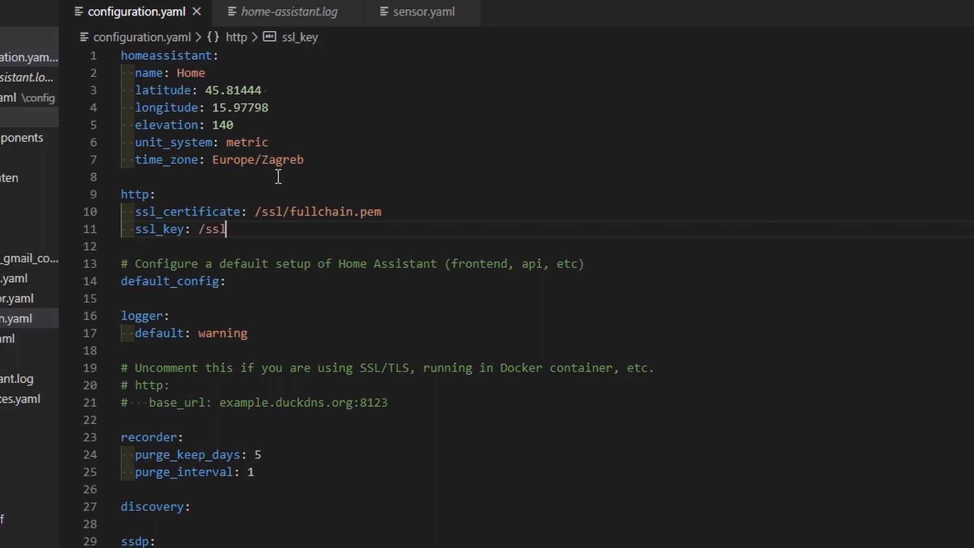
type("/privkey.pem")
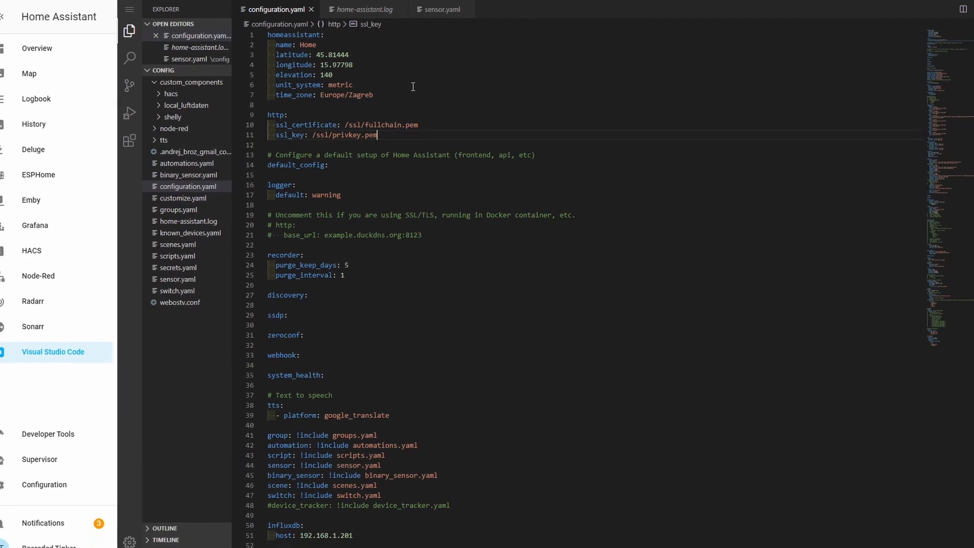
Run the configuration check on Server Controls and confirm the configuration is valid.
left_click(74, 483)
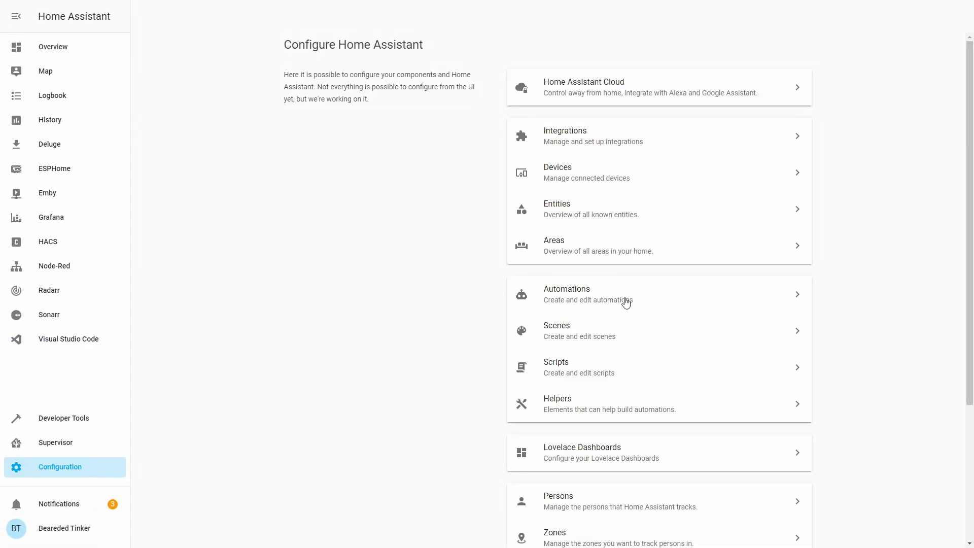
scroll(624, 299, "down", 4)
left_click(589, 480)
left_click(673, 172)
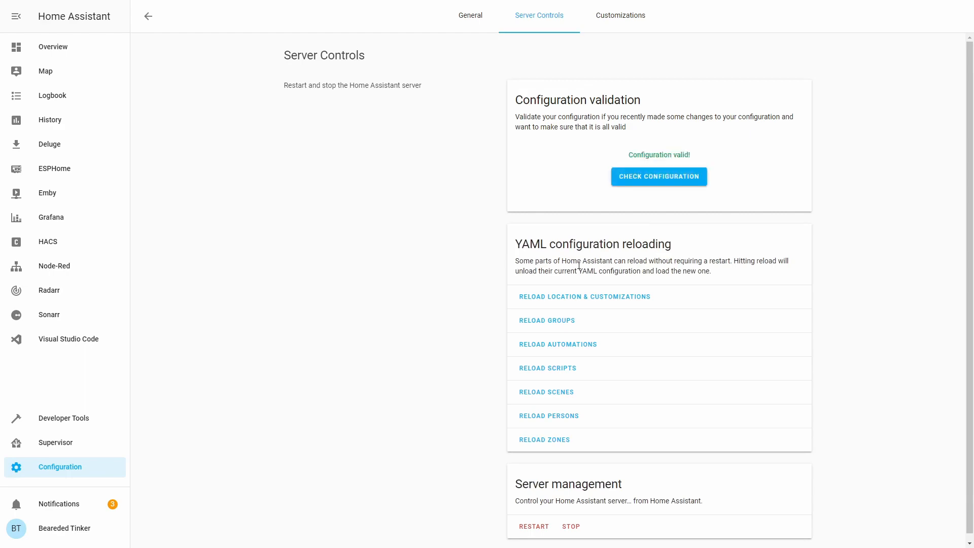
Restart the Home Assistant server and confirm the restart with OK.
scroll(537, 472, "down", 1)
left_click(535, 520)
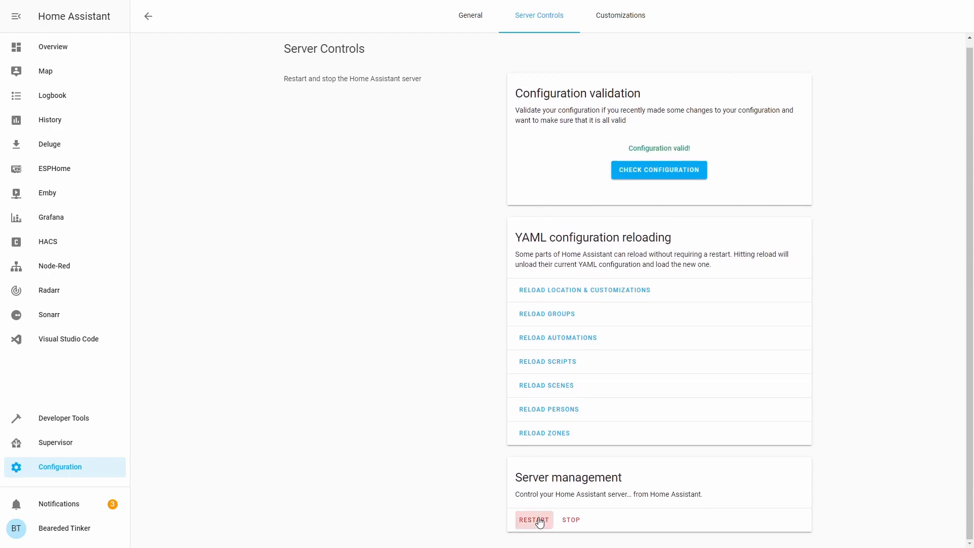
left_click(581, 306)
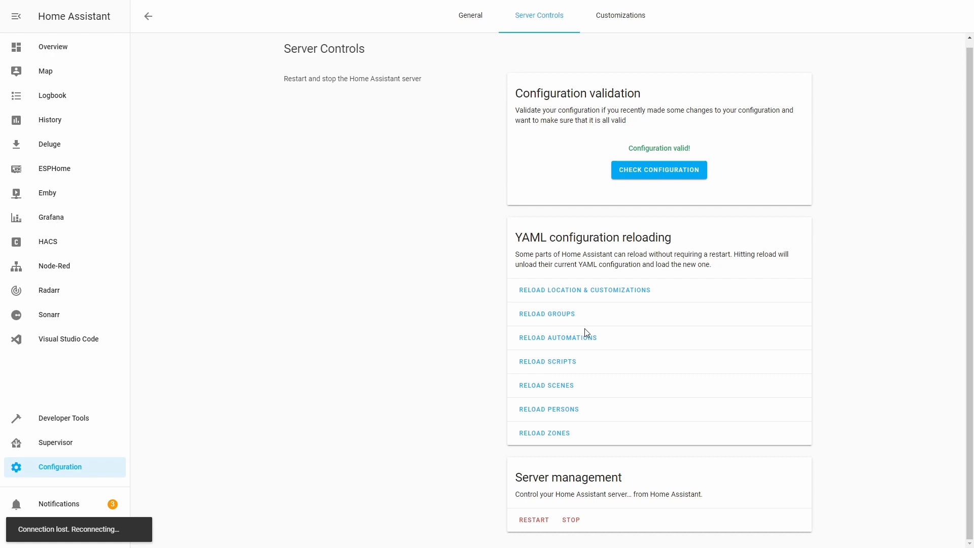
Exit full screen and proceed past the privacy warning for 192.168.1.201:8123.
key("F11")
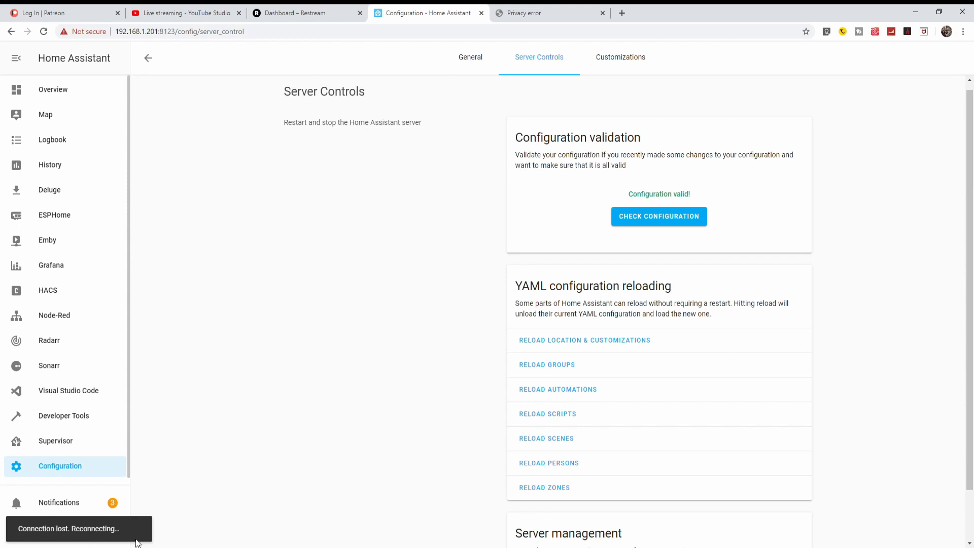
left_click(528, 13)
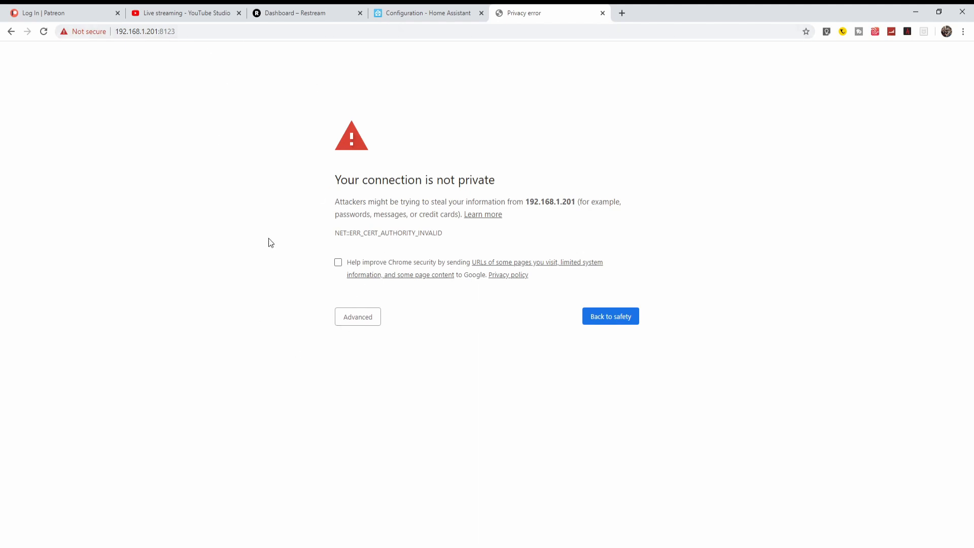
left_click(358, 322)
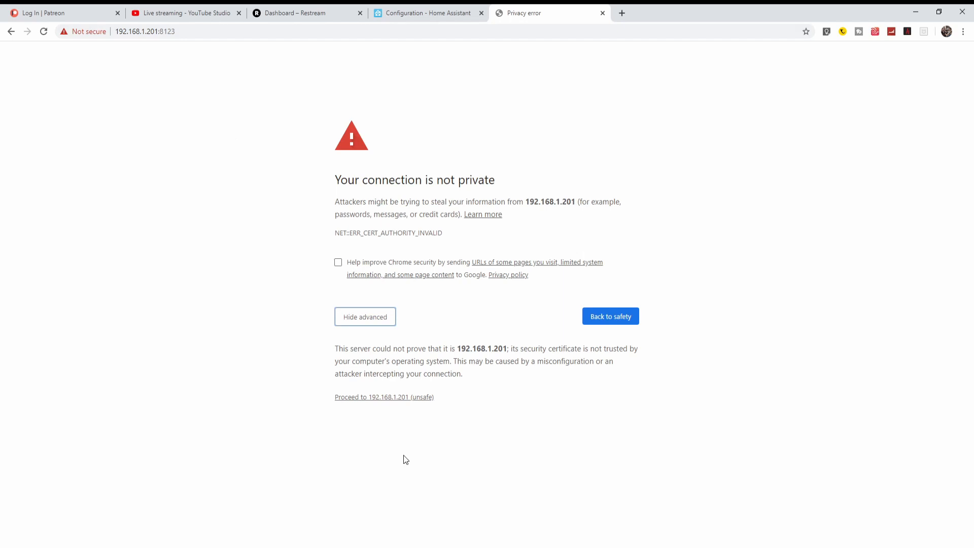
left_click(396, 398)
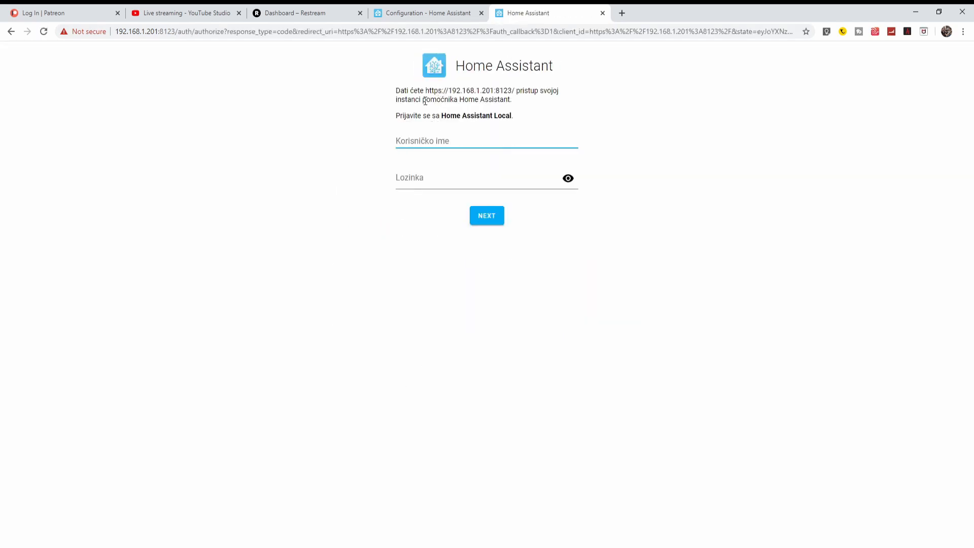
Sign in to Home Assistant with the account username and password.
type("Beareded")
key("Tab")
type("••••••")
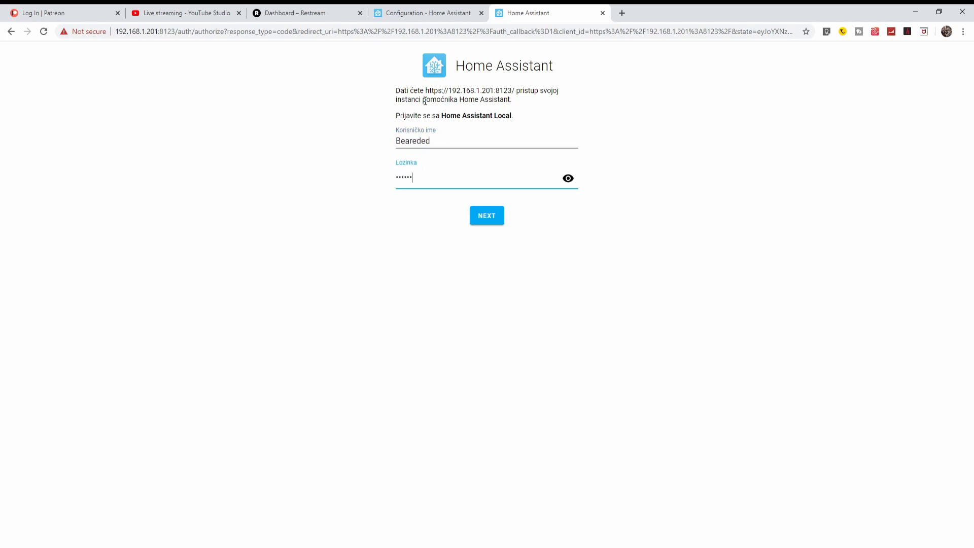
key("Return")
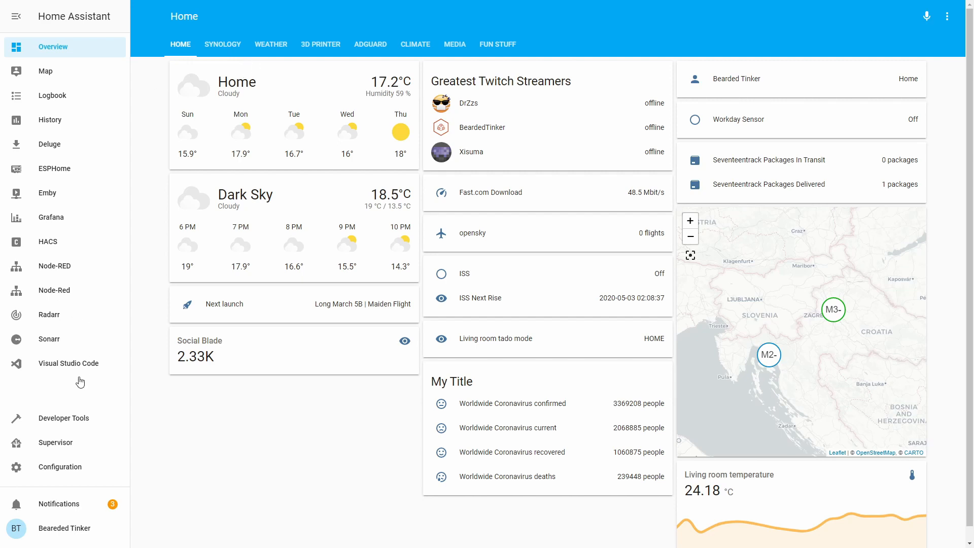
Return to Configuration > Server Controls from the dashboard and exit full screen.
left_click(60, 467)
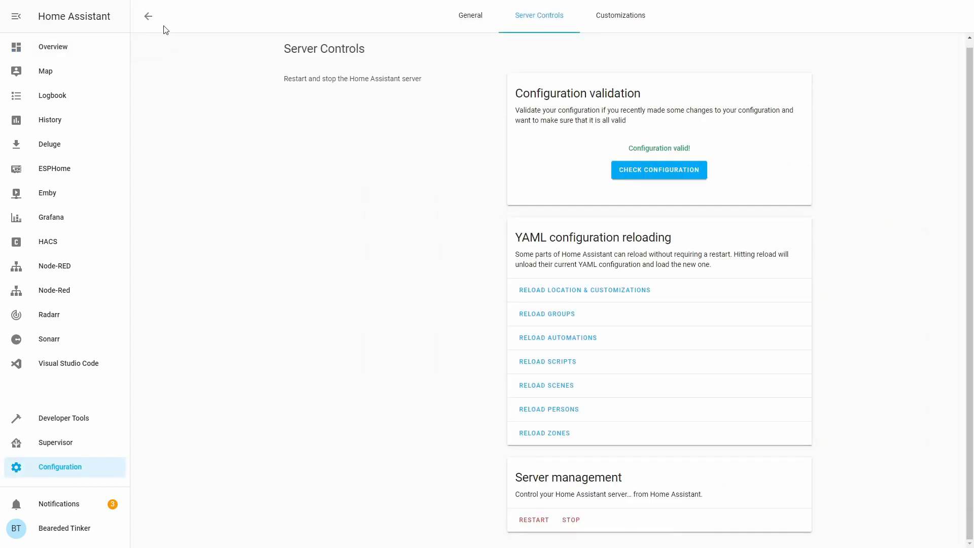
key("F11")
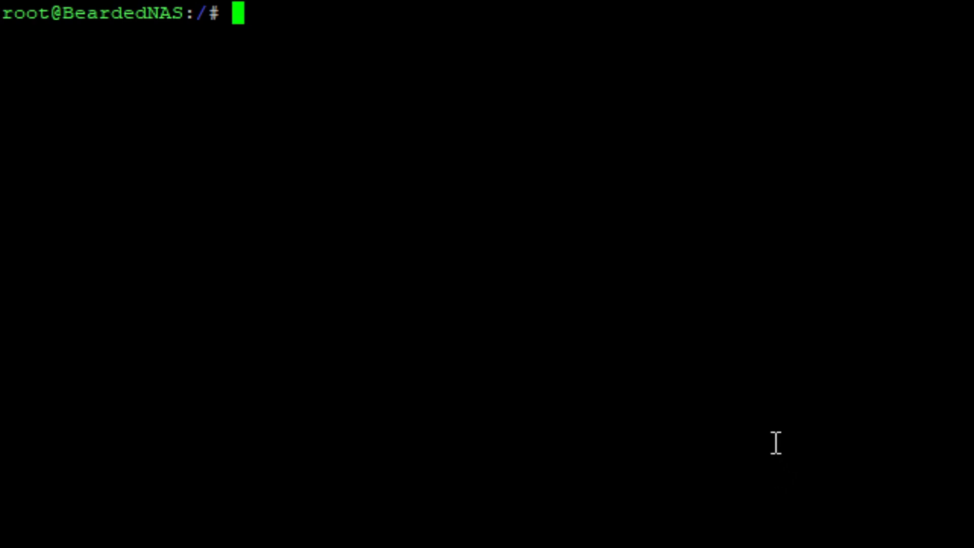
Change into /usr/syno/etc/certificate and list its contents with ls -l.
type("cd /")
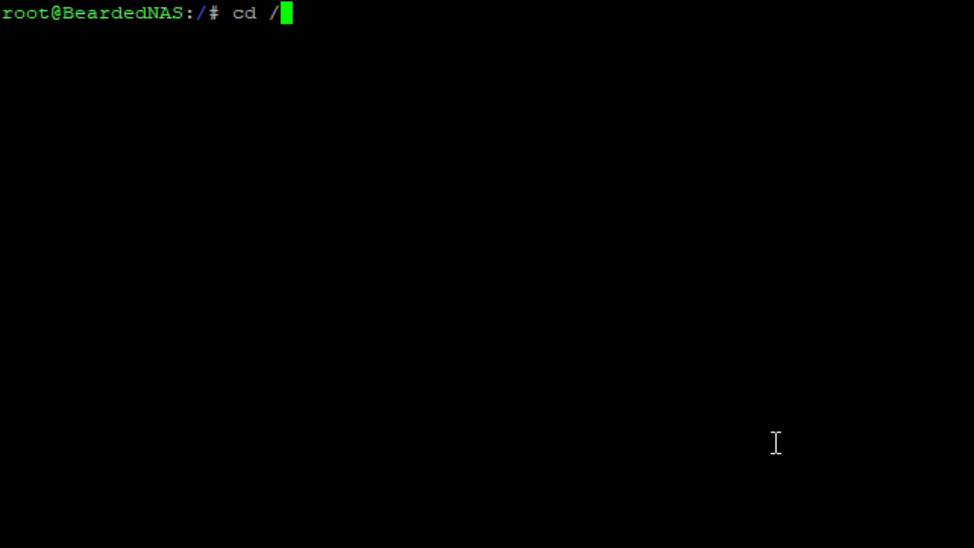
type("usr/")
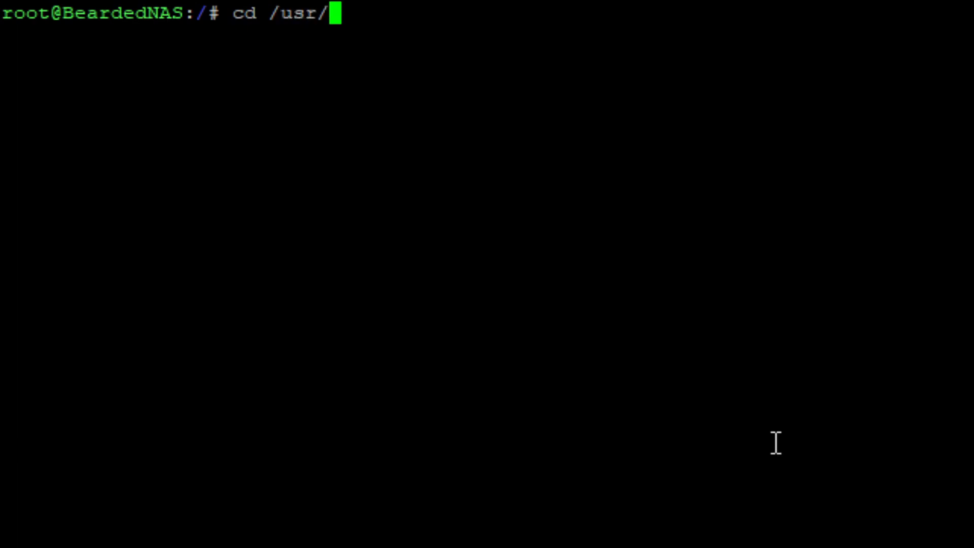
type("syno/etc")
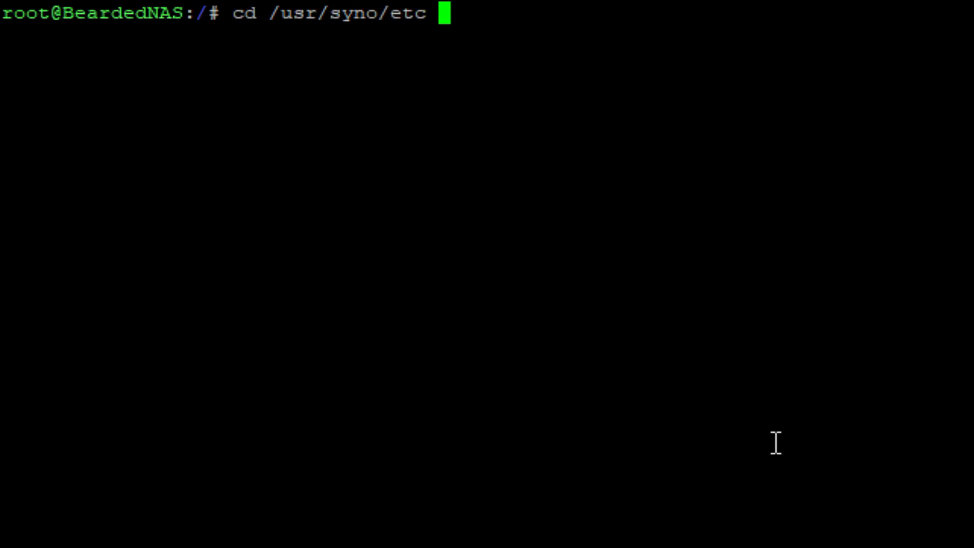
key("BackSpace")
type("c")
key("BackSpace")
type("/certificate")
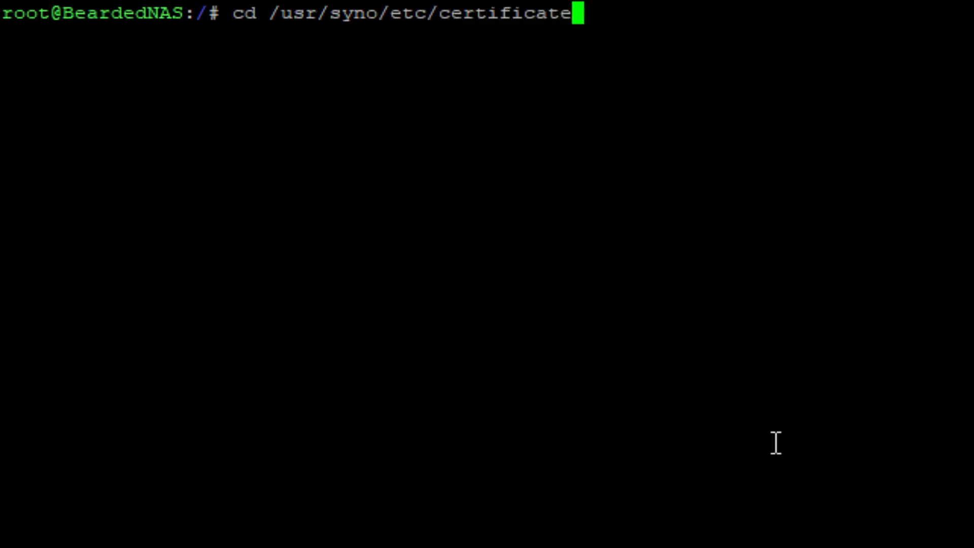
key("Return")
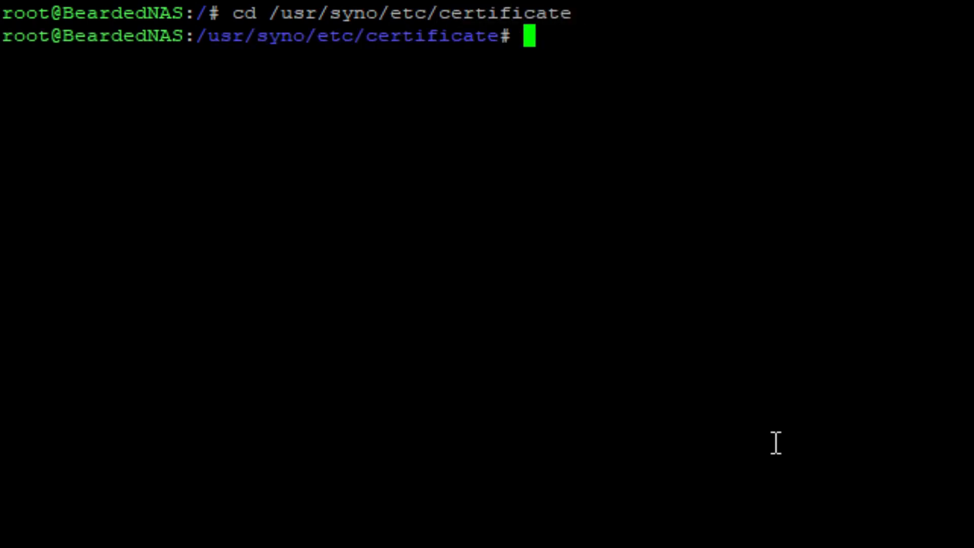
type("ls -l")
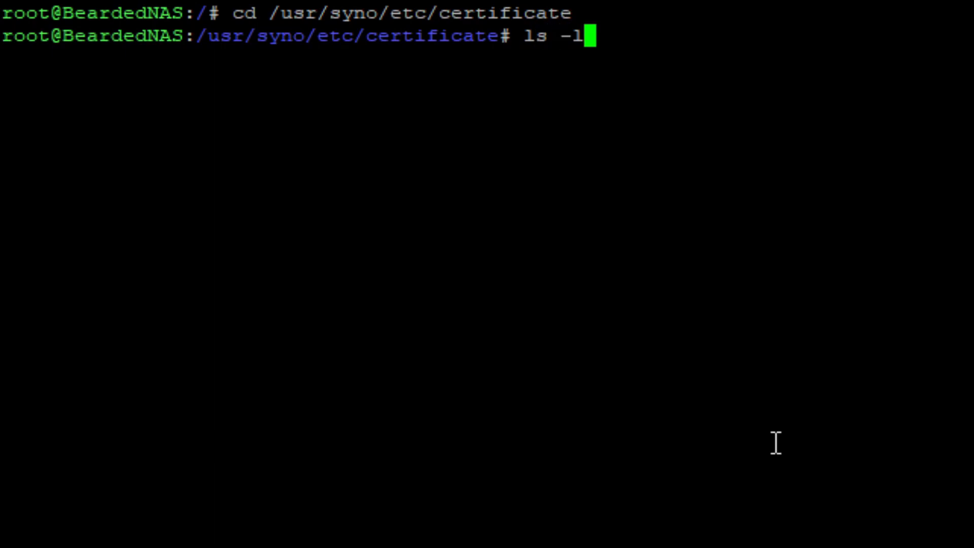
key("Return")
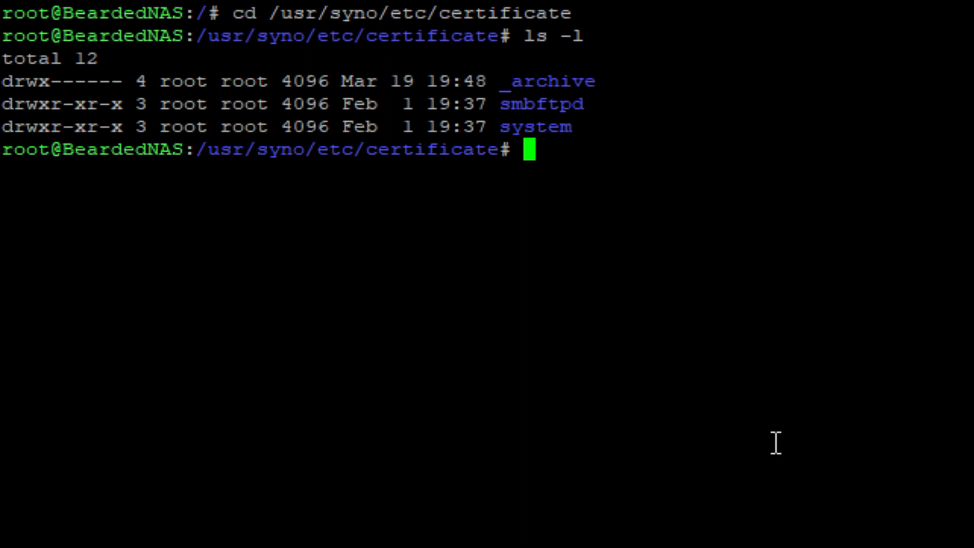
Enter the _archive folder, list it, and pick out the O0pohx and KtI5vL folders.
type("sudo ")
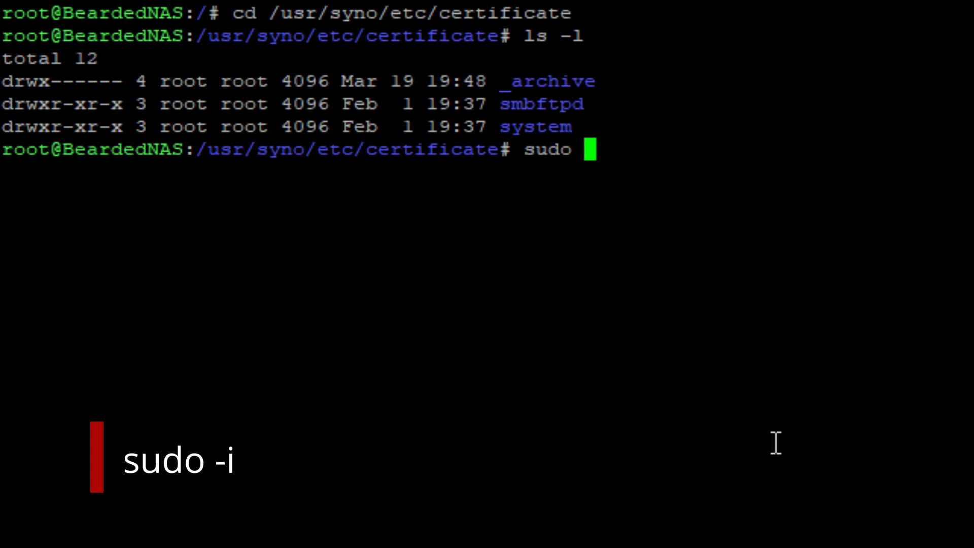
type("-i")
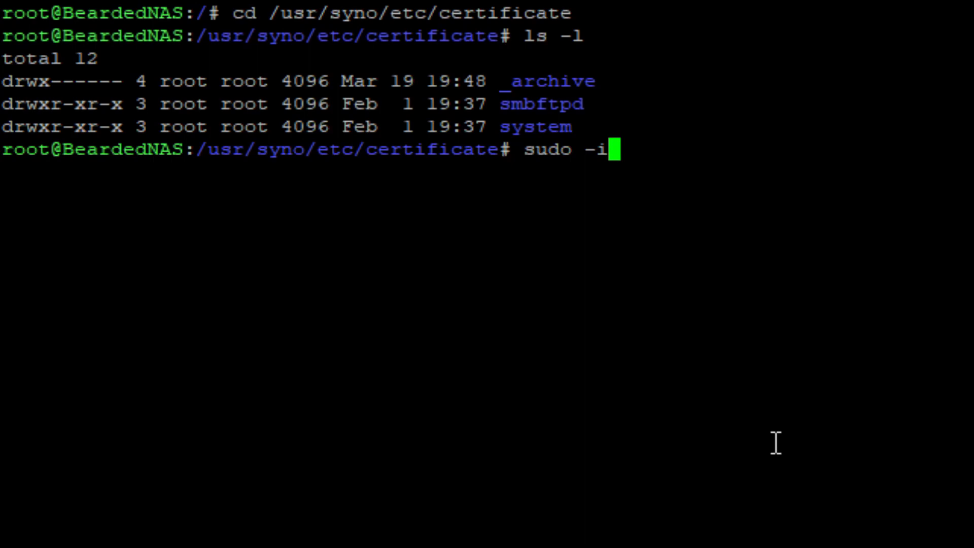
key("BackSpace")
key("BackSpace")
key("BackSpace")
key("BackSpace")
key("BackSpace")
key("BackSpace")
key("BackSpace")
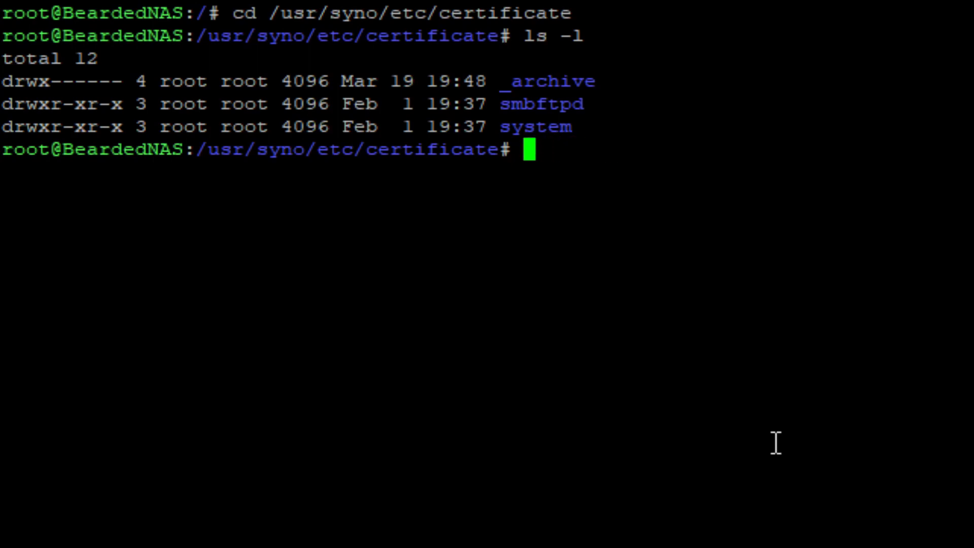
type("cd _archive")
key("Return")
type("ls -l")
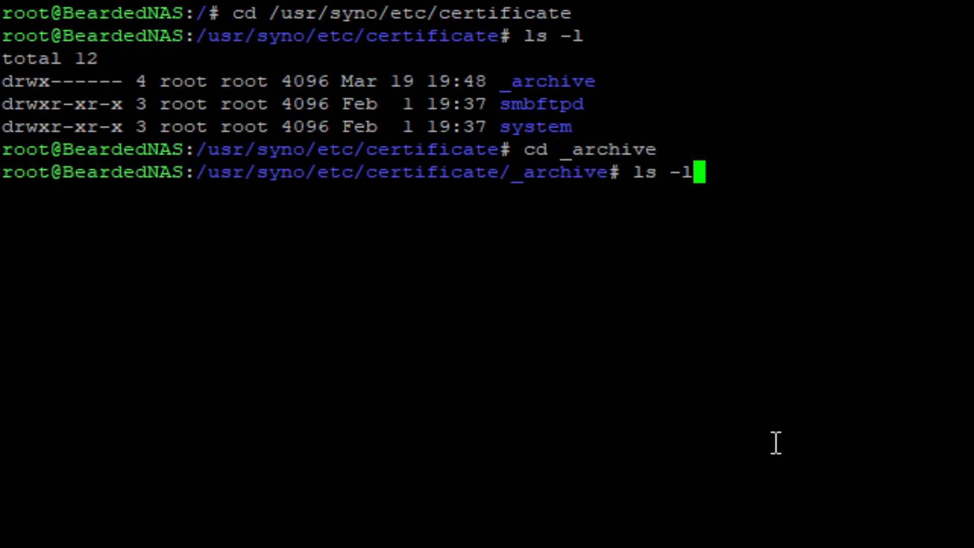
key("Return")
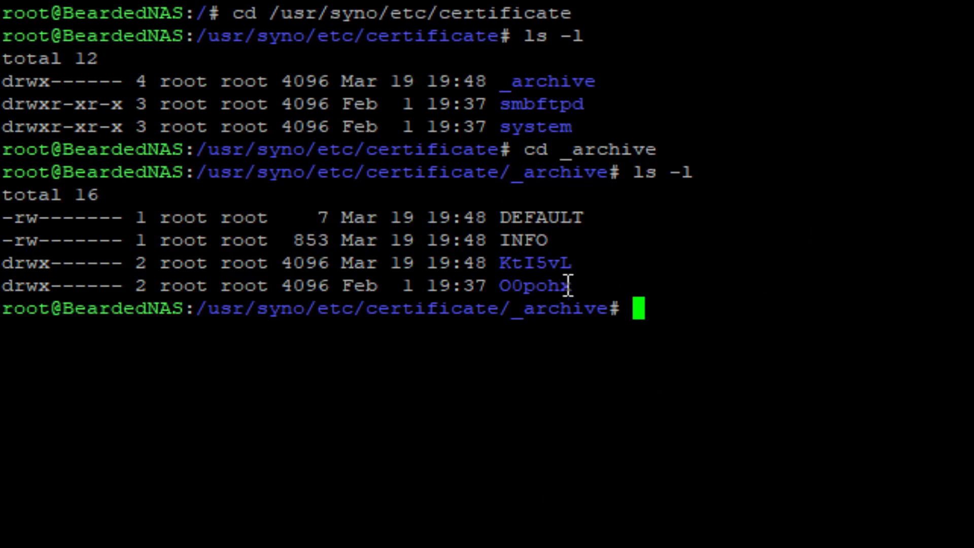
left_click_drag(581, 279, 501, 285)
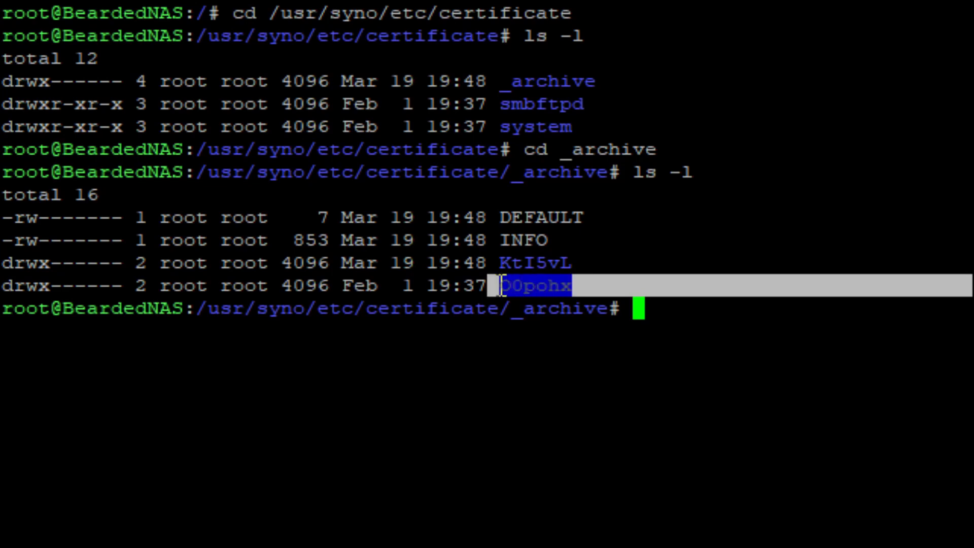
left_click(501, 285)
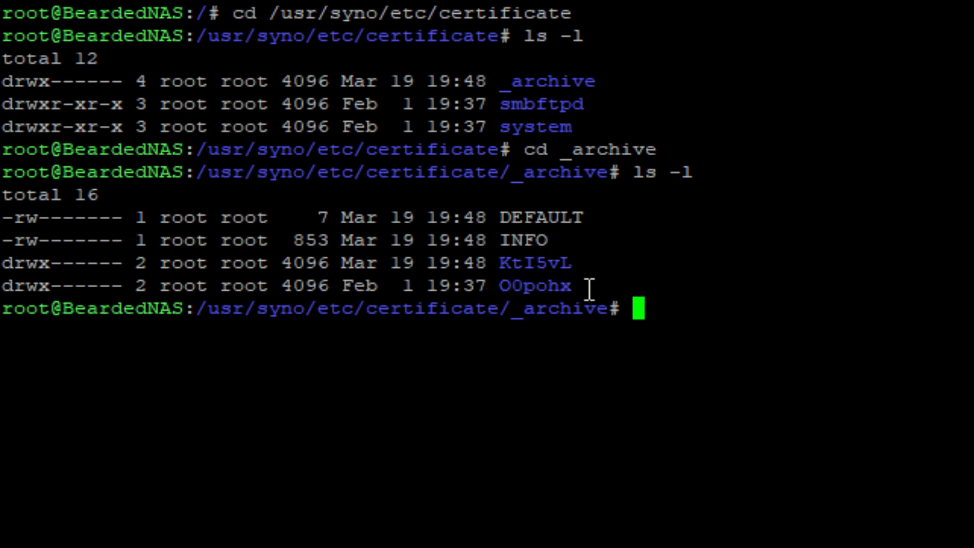
left_click_drag(629, 264, 491, 264)
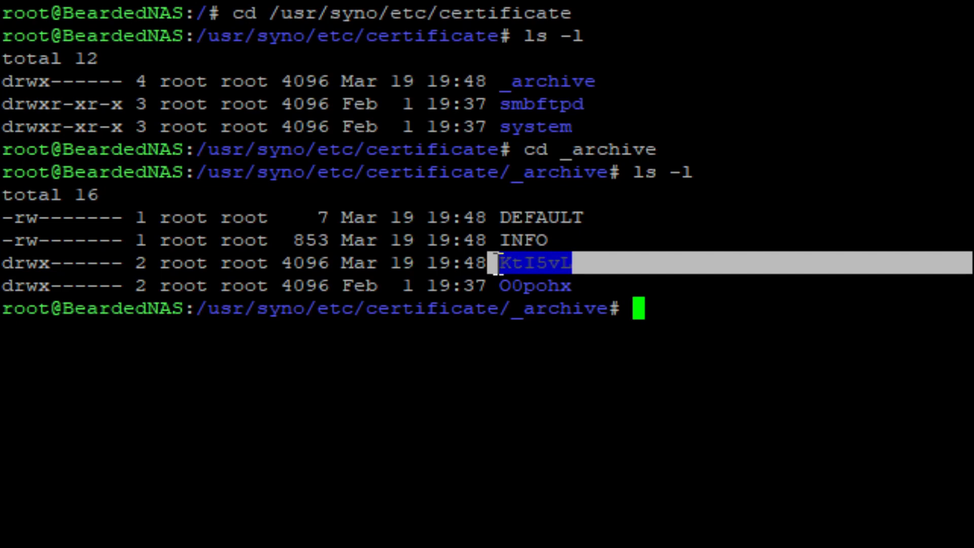
left_click(603, 441)
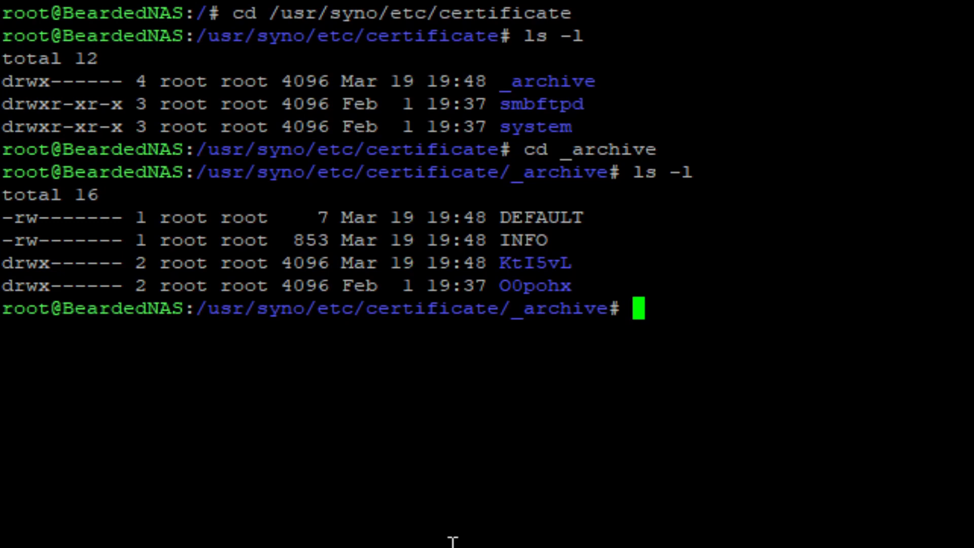
Enter KtI5vL, list its pem files, and open renew.json in vi.
type("cd")
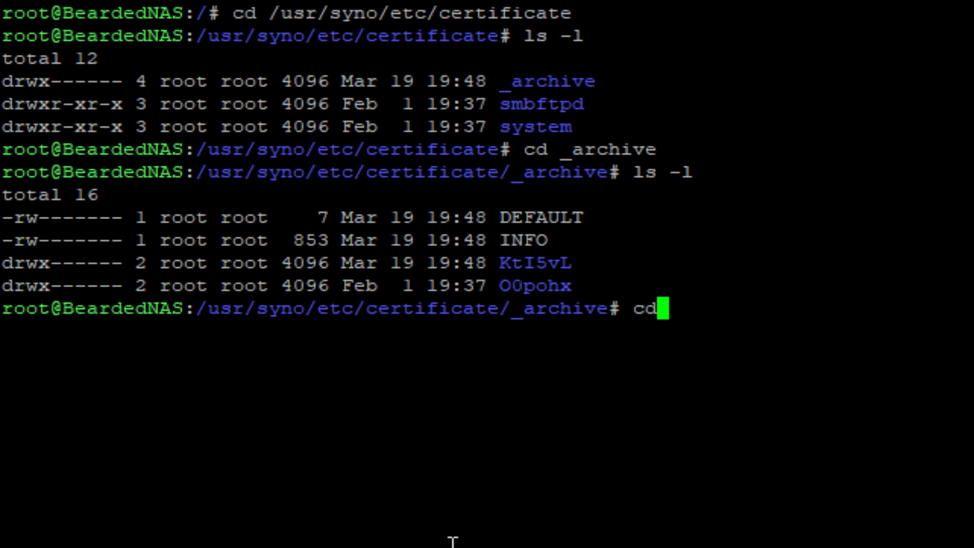
type(" KtI")
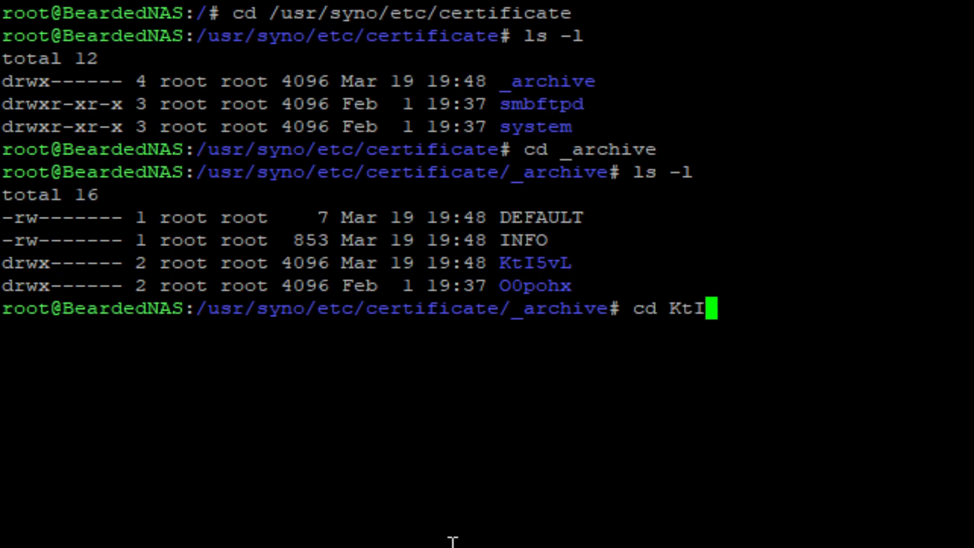
type("5vL")
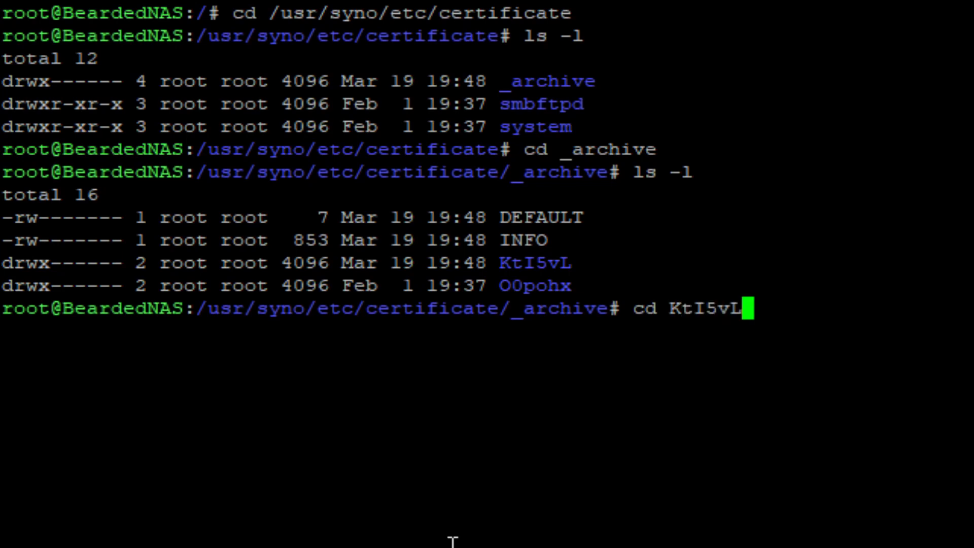
key("Return")
type("ls -l")
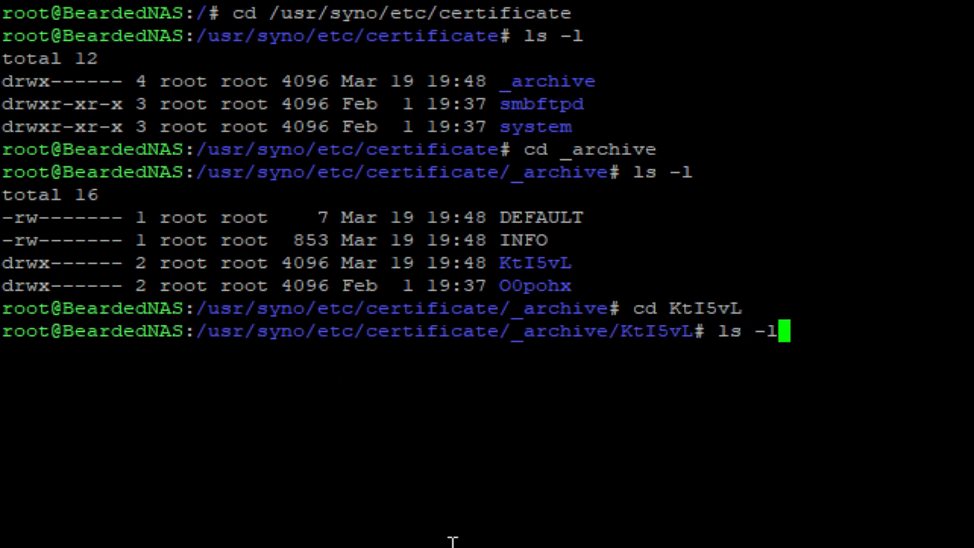
key("Return")
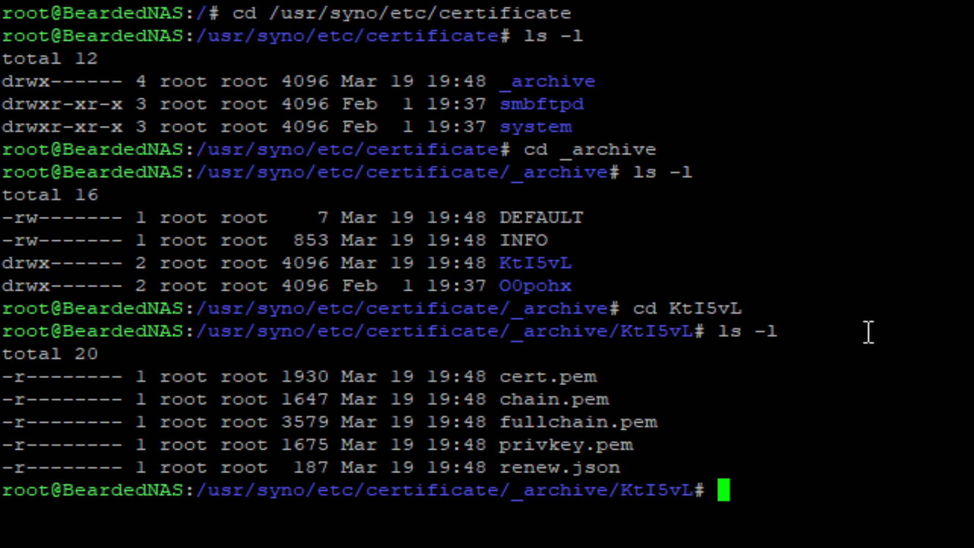
type("vi ")
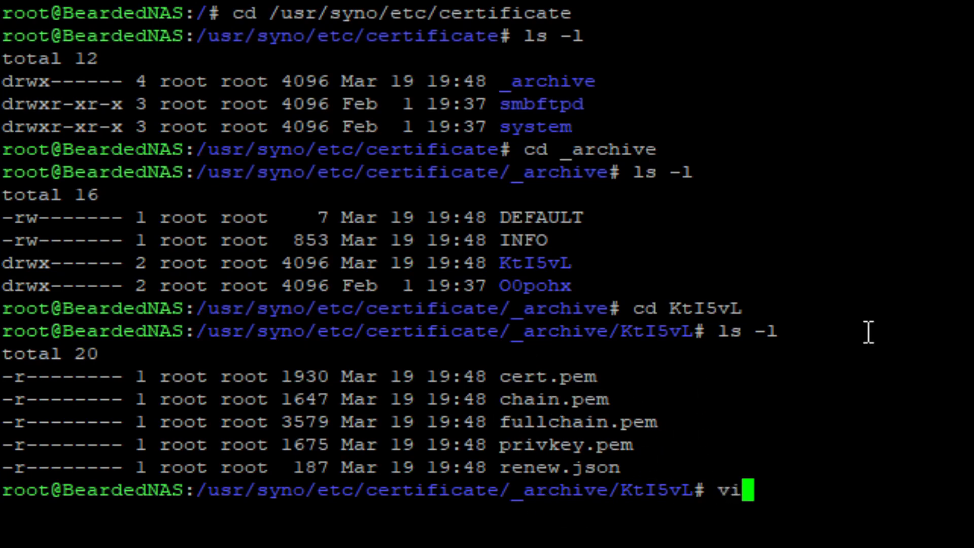
type("ren")
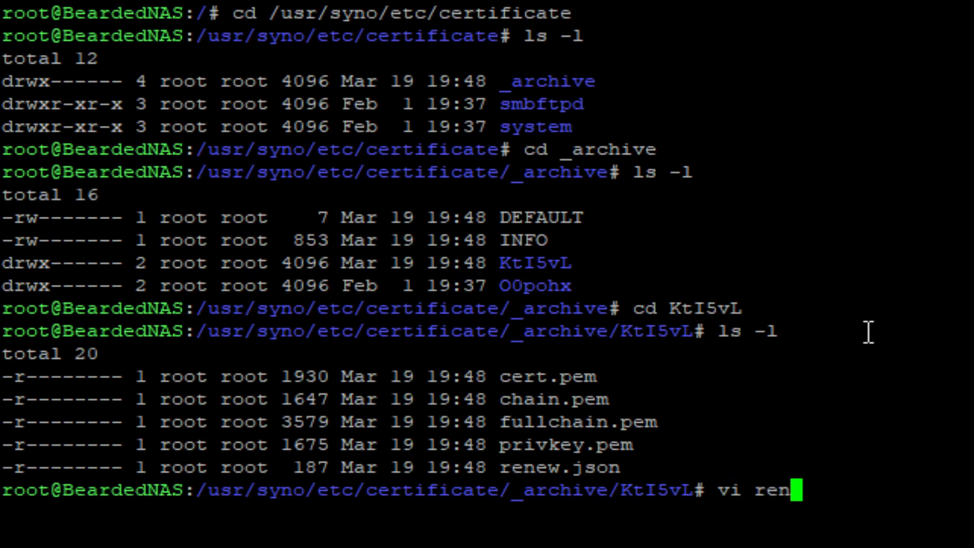
type("ew.json")
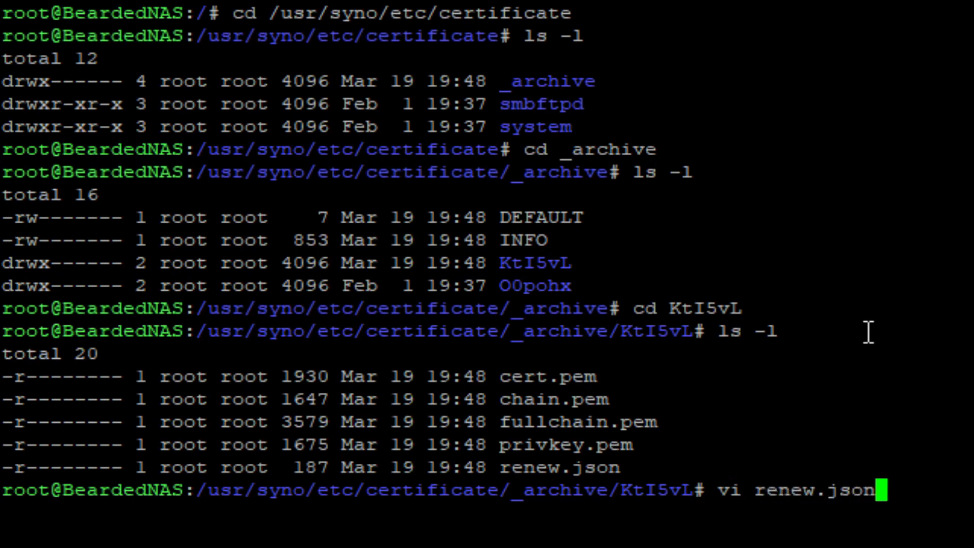
key("Return")
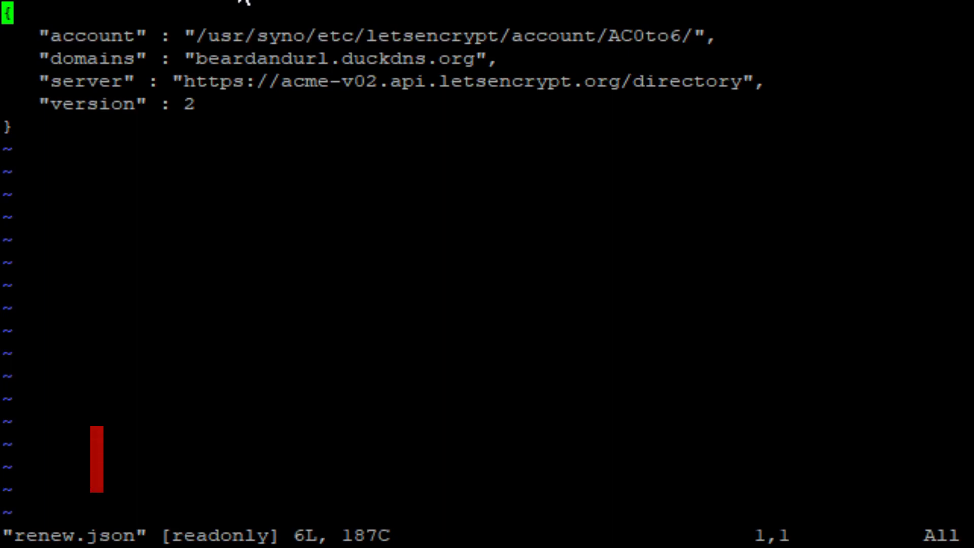
Quit vi with :q! so renew.json closes unchanged.
type(":q!")
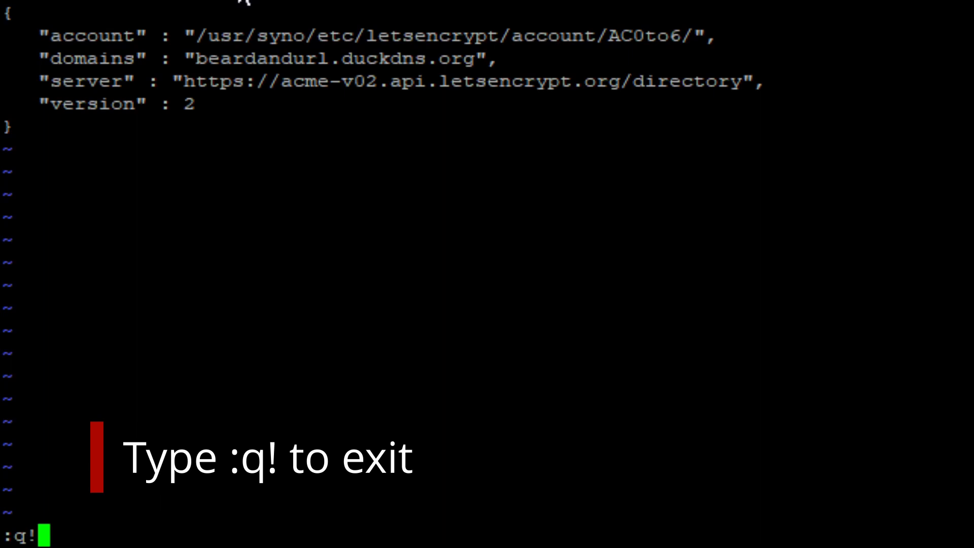
key("Return")
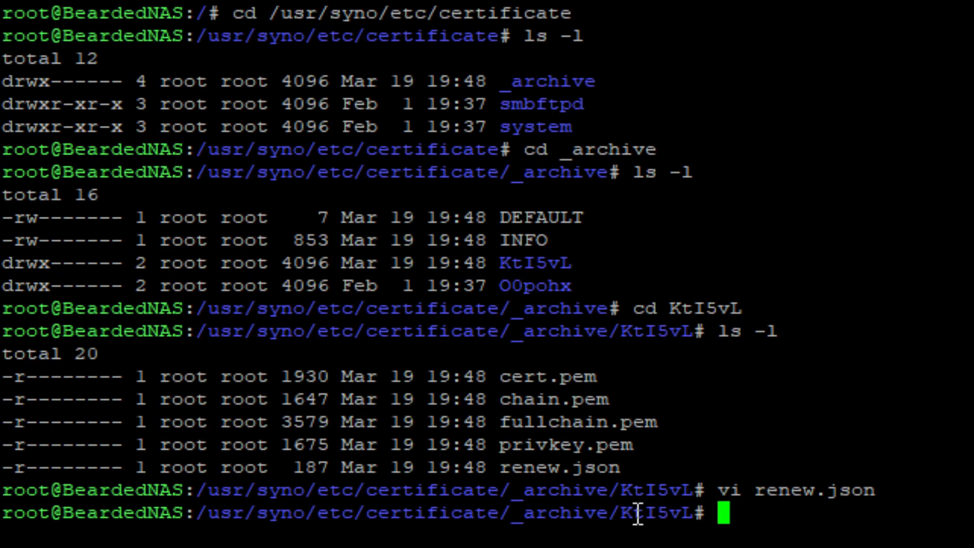
Copy the _archive/KtI5vL folder path from the PuTTY terminal.
left_click_drag(694, 512, 516, 516)
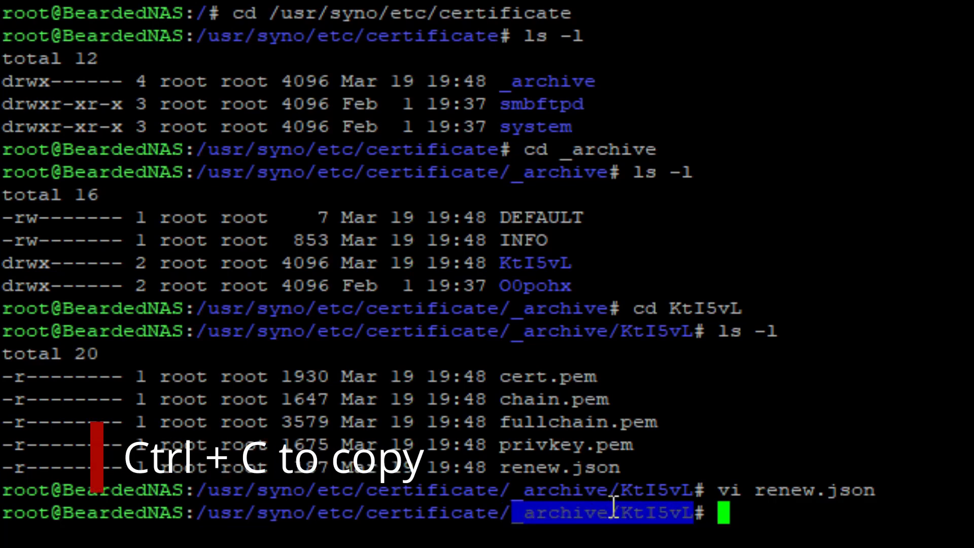
key("ctrl+c")
key("ctrl+v")
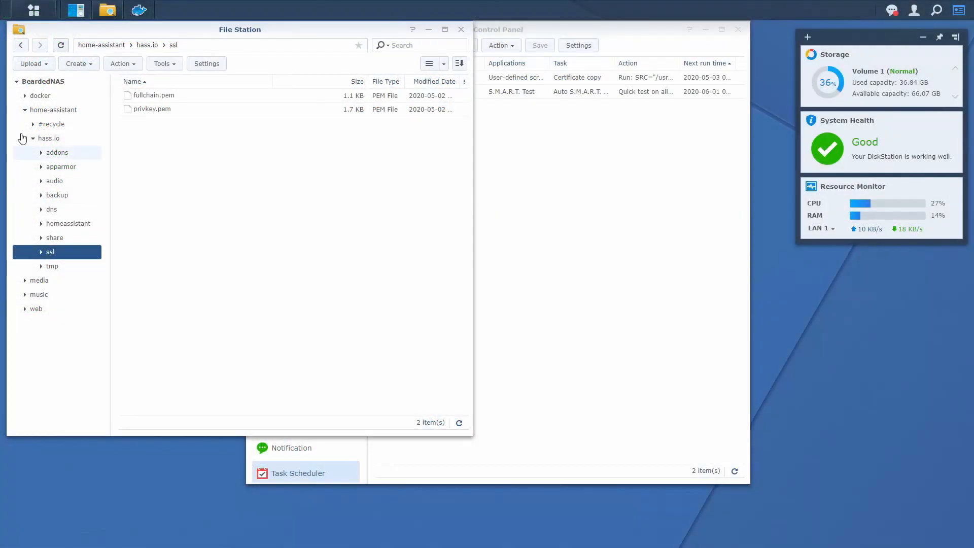
Replace system/default with _archive/KtI5vL in the Certificate copy task script and save.
left_click(554, 233)
left_click(497, 79)
left_click(434, 45)
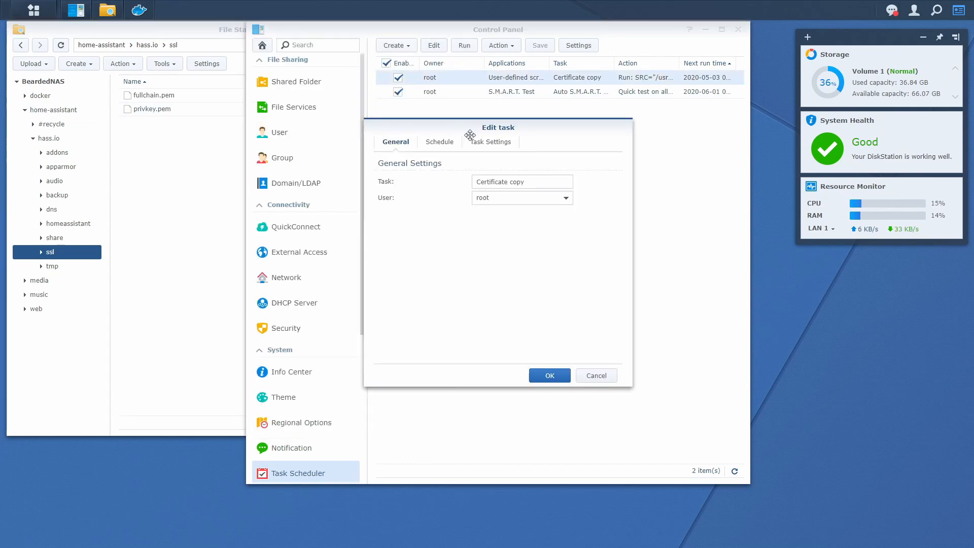
left_click(488, 145)
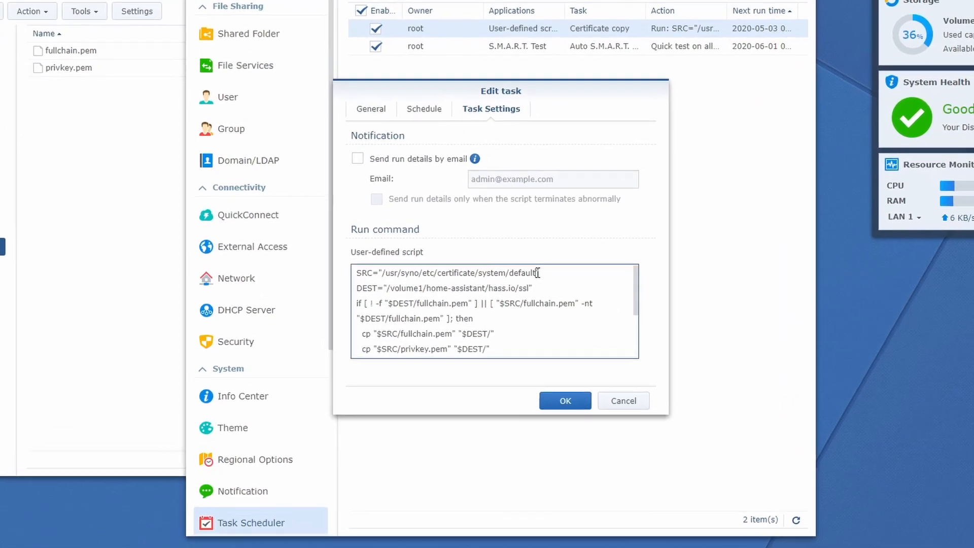
left_click_drag(527, 273, 480, 273)
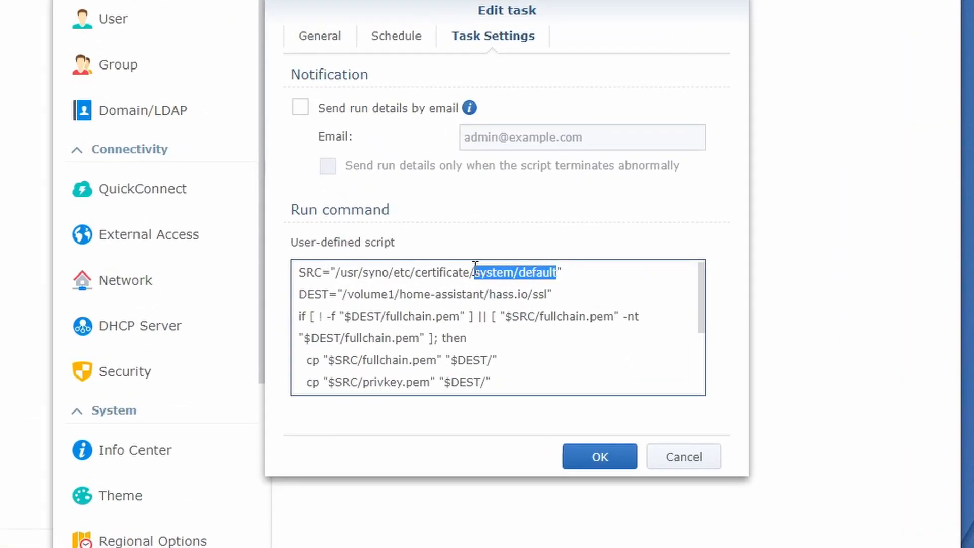
key("ctrl+v")
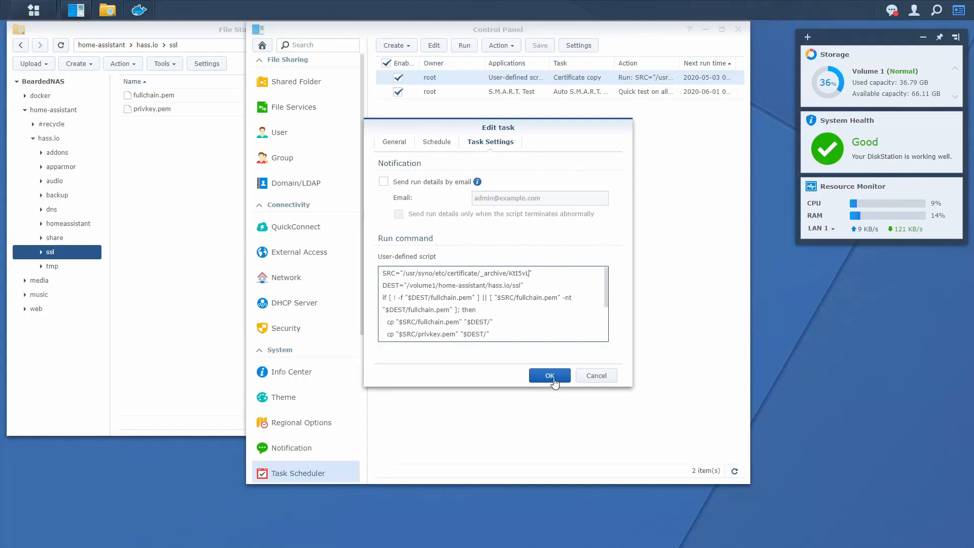
left_click(551, 376)
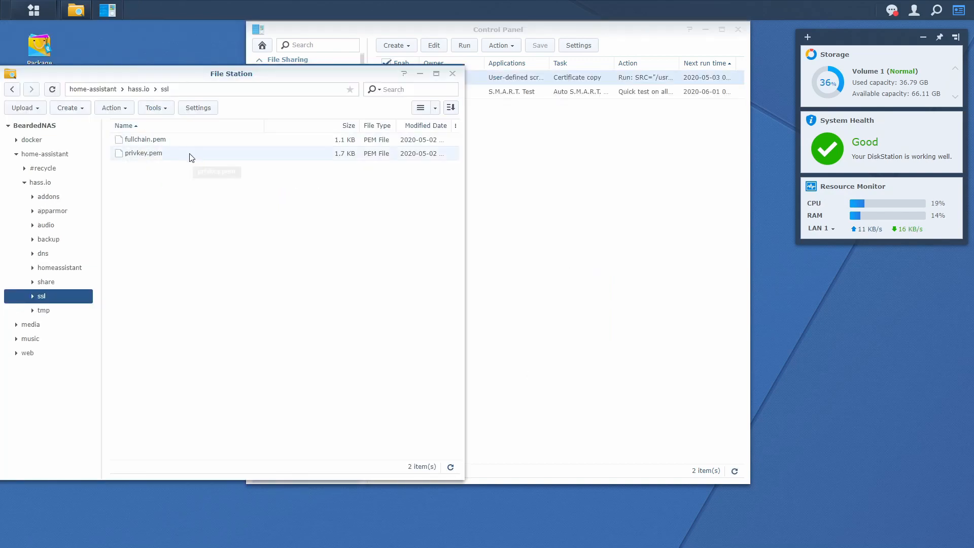
Delete fullchain.pem and privkey.pem from the hass.io/ssl folder in File Station.
left_click(178, 140)
left_click(172, 153, "shift")
key("Delete")
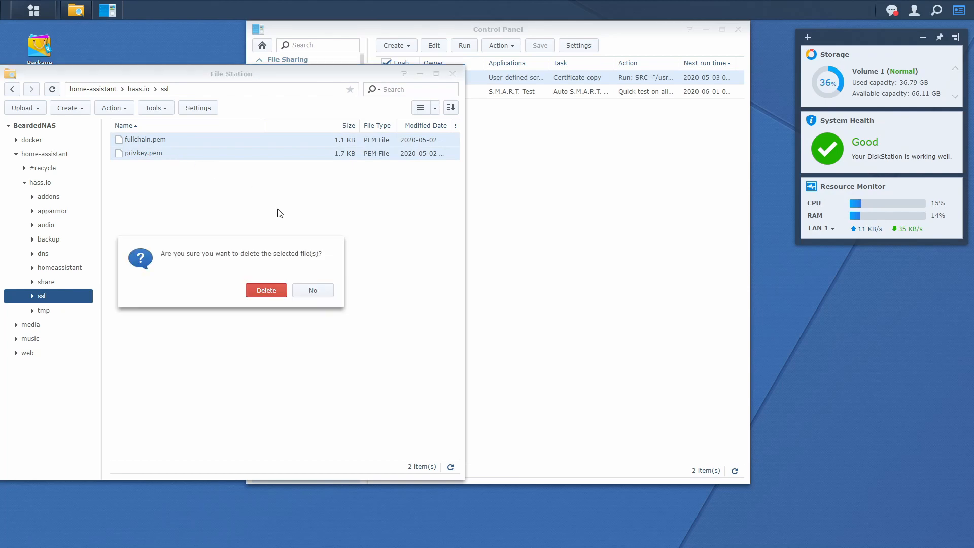
left_click(275, 288)
Run the Certificate copy task and refresh File Station to see the new pem files.
left_click(527, 238)
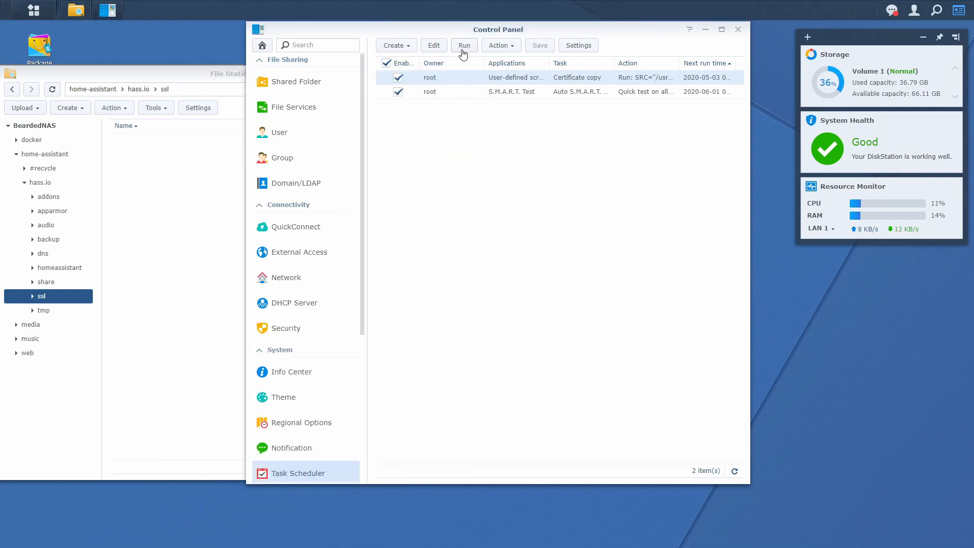
left_click(386, 63)
left_click(465, 45)
left_click(534, 273)
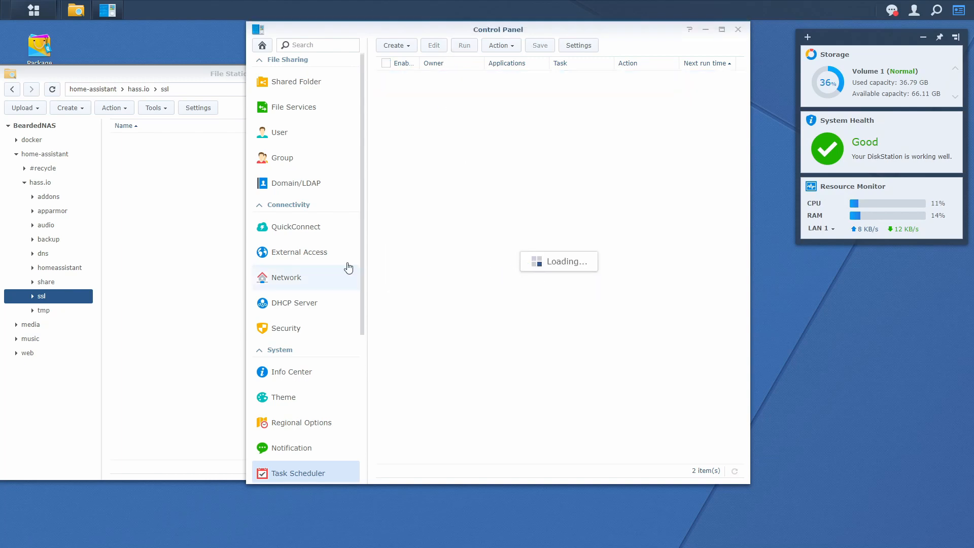
left_click(220, 243)
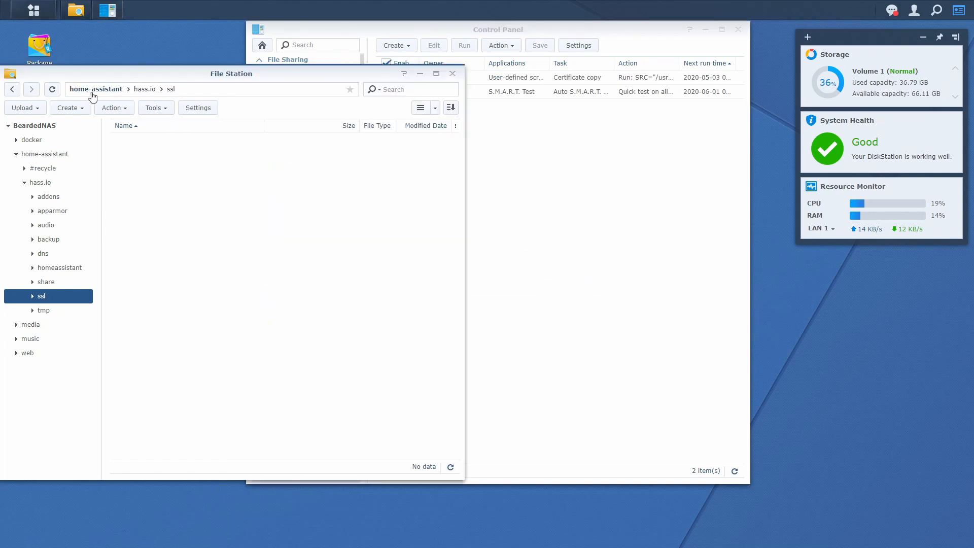
left_click(54, 92)
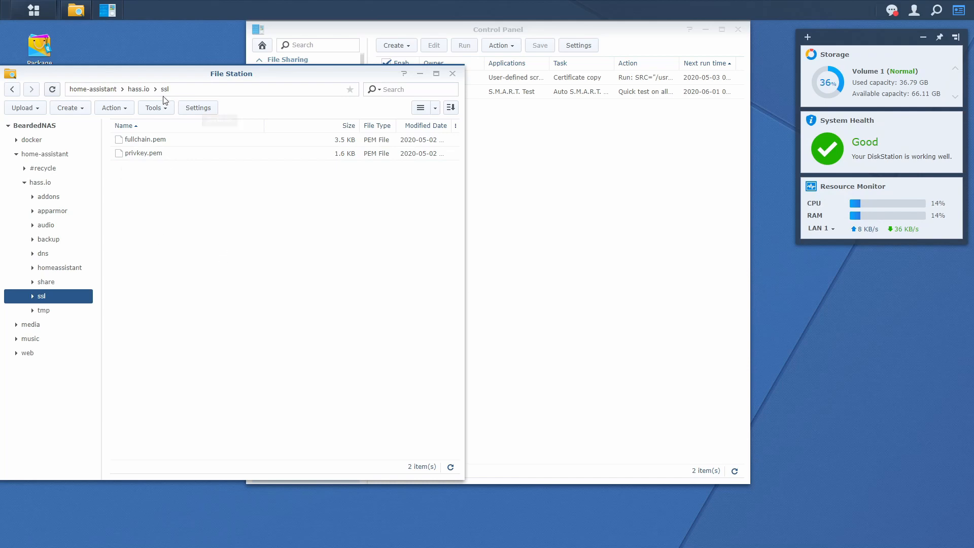
left_click(491, 180)
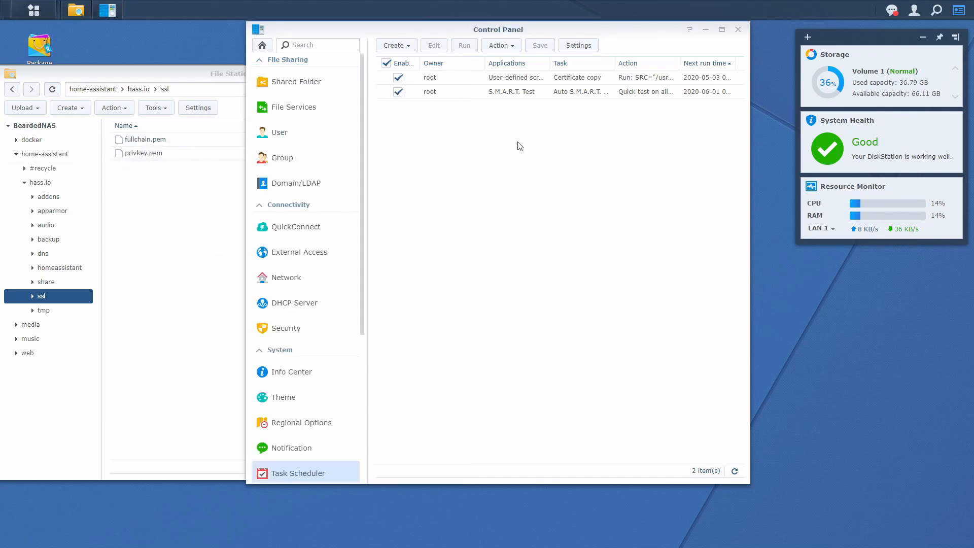
Open the Certificate copy task's Task Settings to review its run script.
left_click(495, 77)
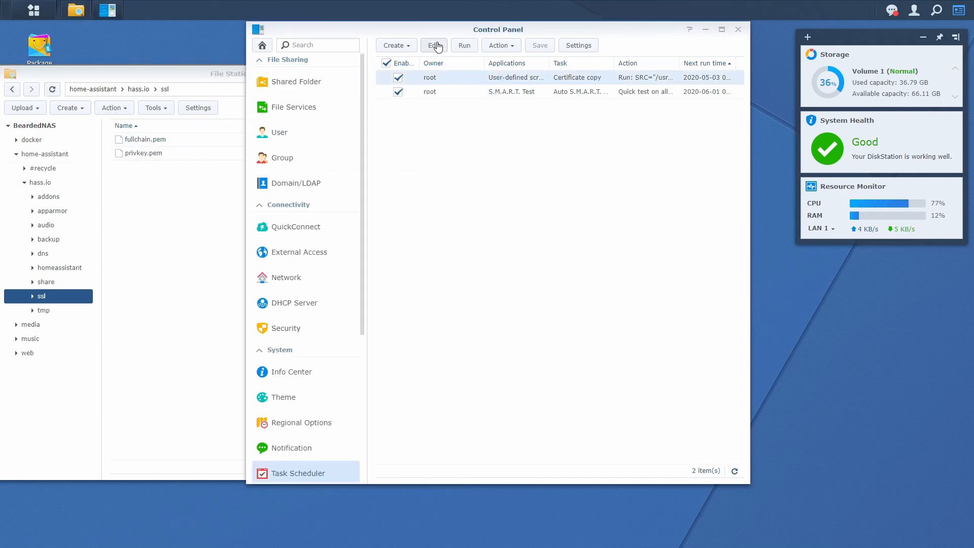
left_click(434, 45)
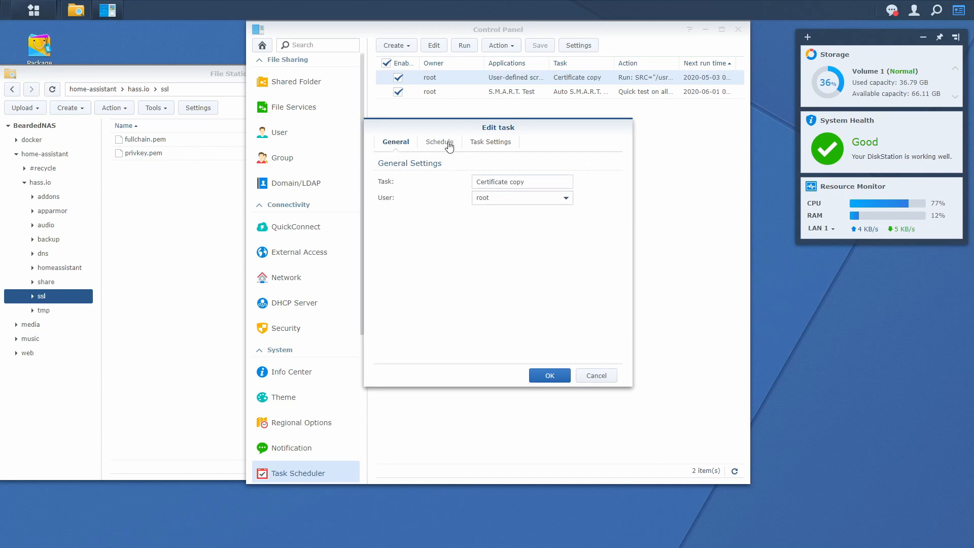
left_click(479, 147)
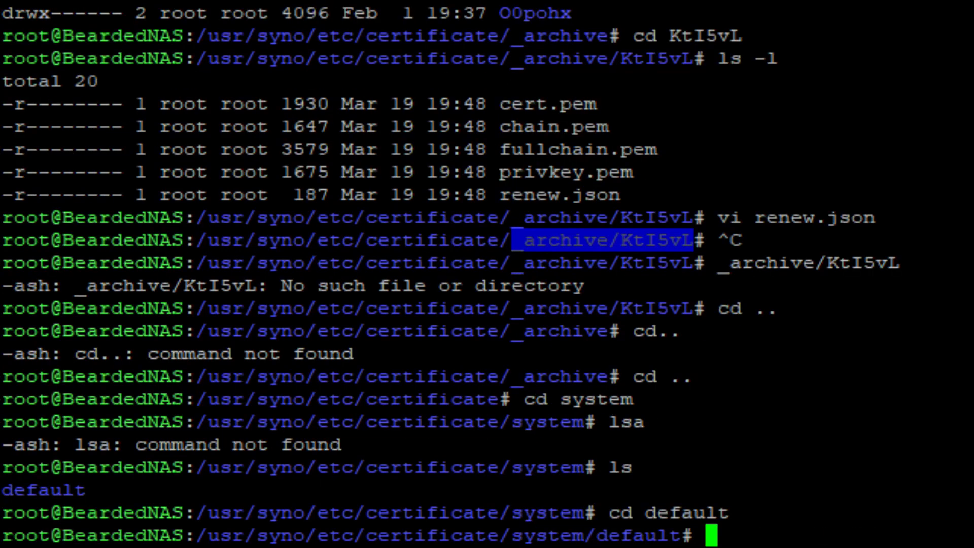
List the Feb 1 certificates in system/default, then move to _archive and list it.
type("ls -l")
key("Return")
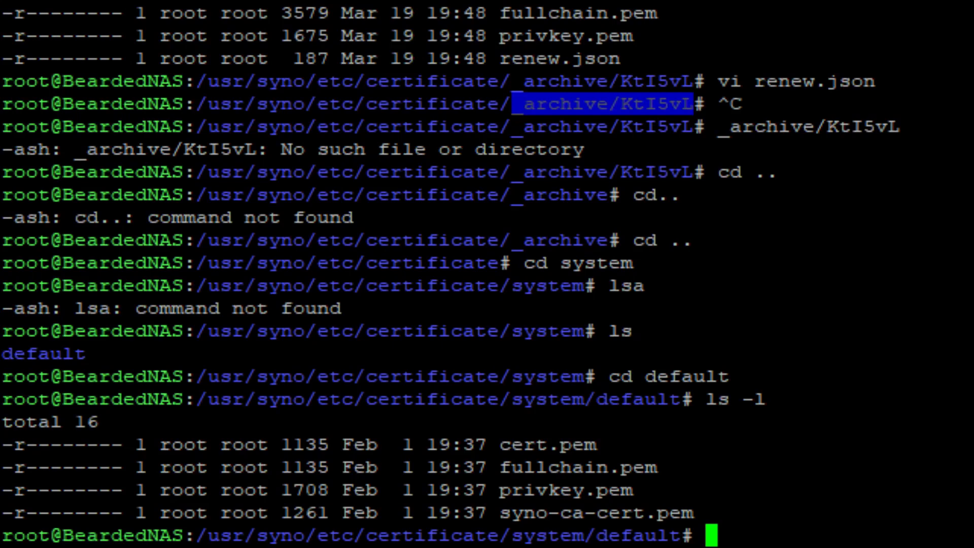
type("cd ..")
key("Return")
type("cd ..")
key("Return")
type("cd _a")
key("BackSpace")
type("_q")
key("BackSpace")
type("archive")
key("Return")
type("ls ")
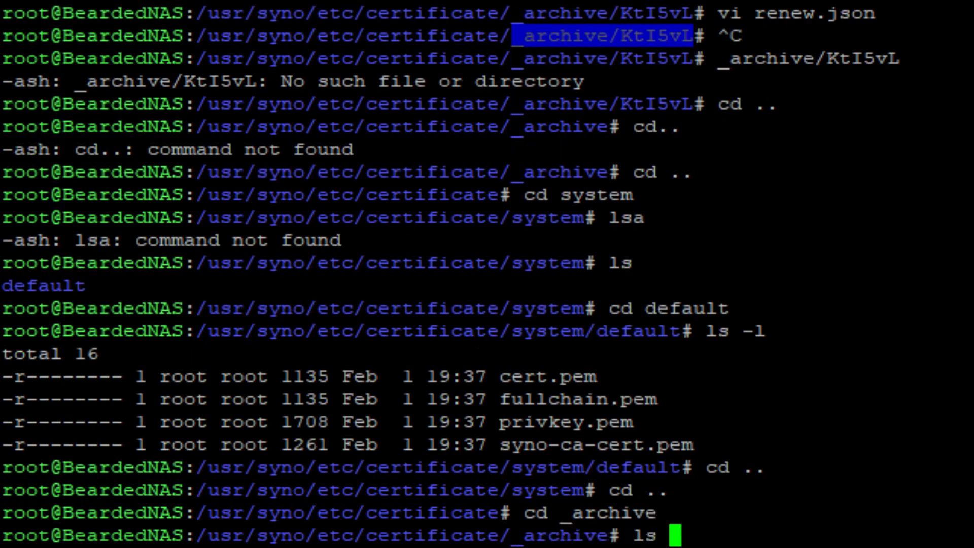
type("-l")
key("Return")
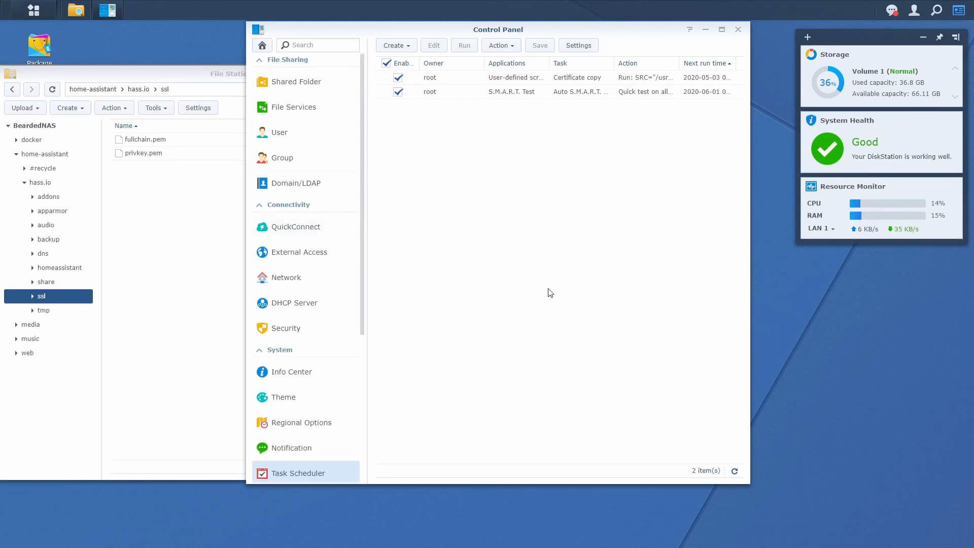
Create a user-defined script task named CORE Certificate copy and review its daily schedule.
left_click(394, 45)
mouse_move(414, 66)
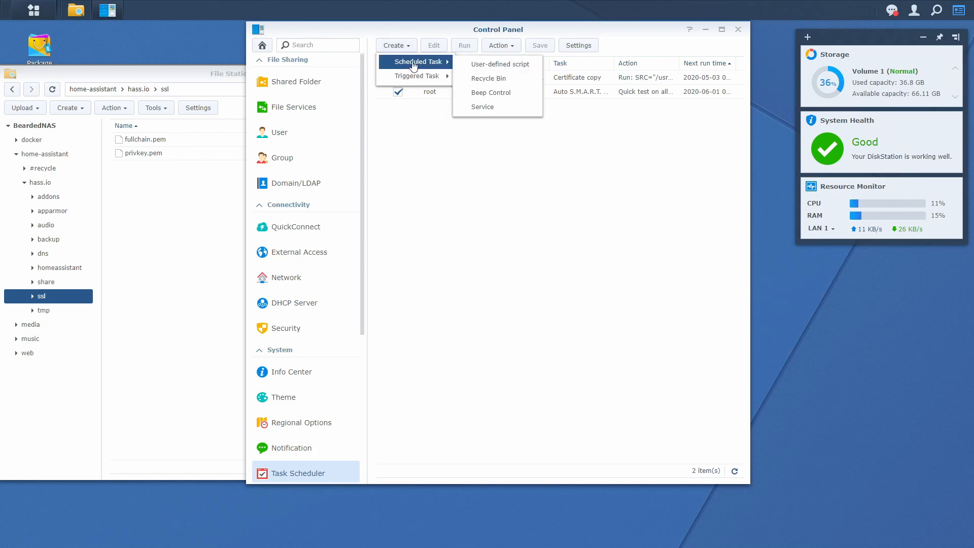
left_click(485, 66)
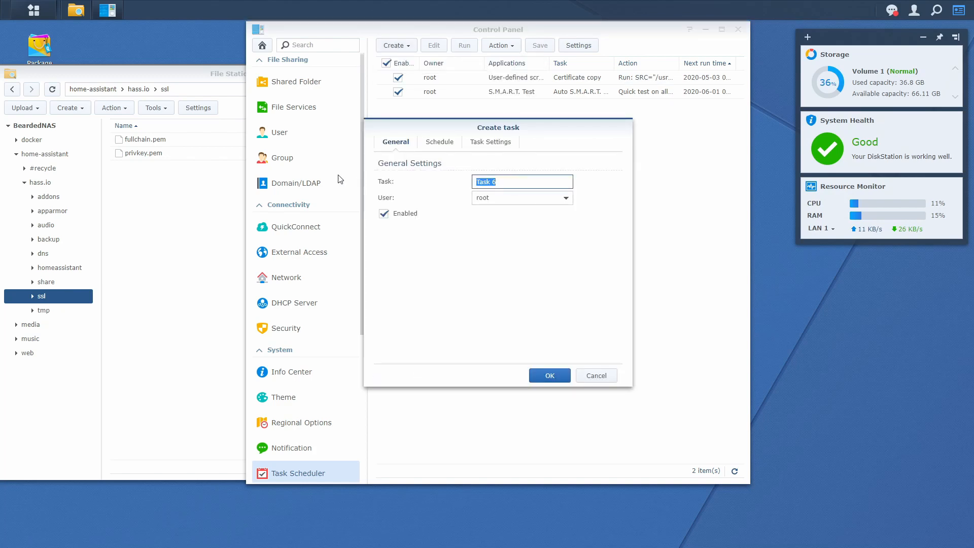
type("CORE Certificate copy")
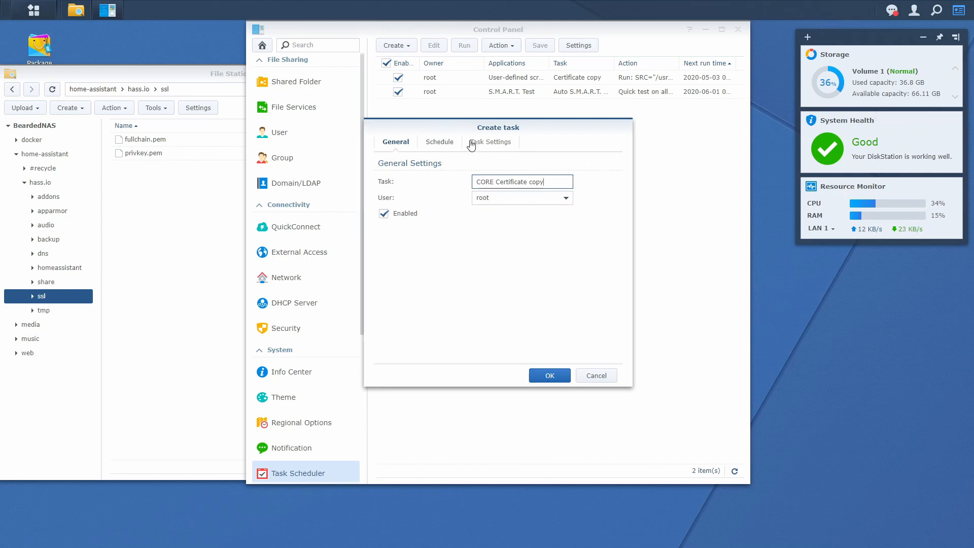
left_click(454, 146)
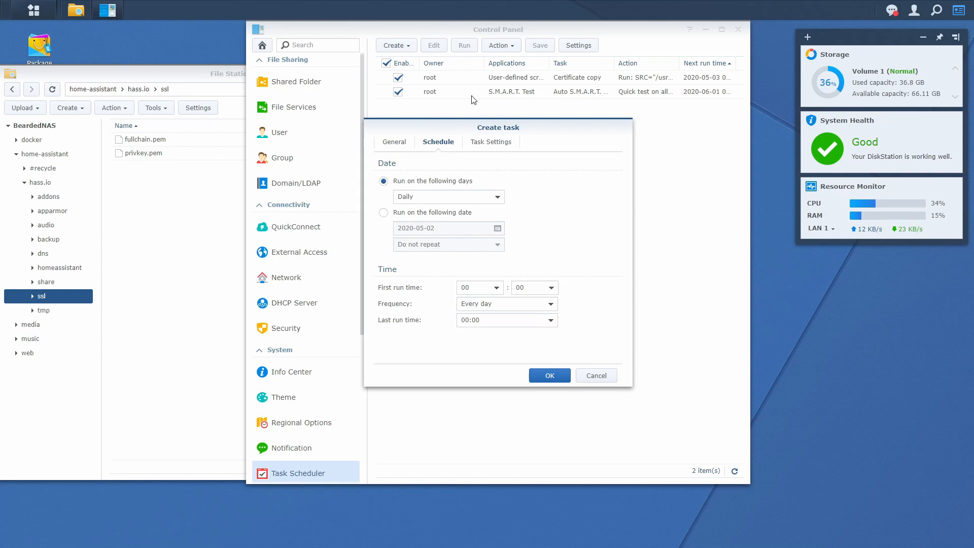
Paste the certificate copy script and point its source path at the archive folder.
left_click(494, 142)
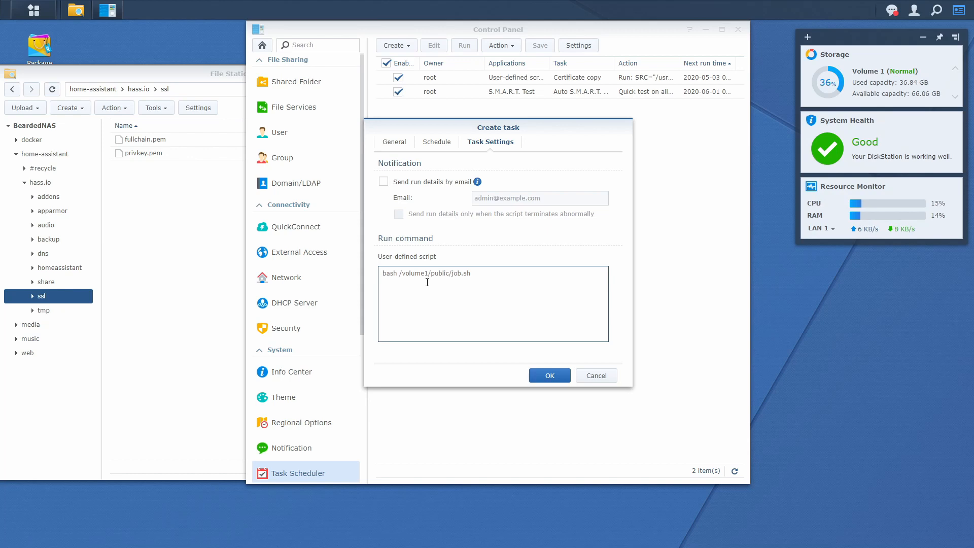
key("ctrl+v")
scroll(463, 297, "up", 2)
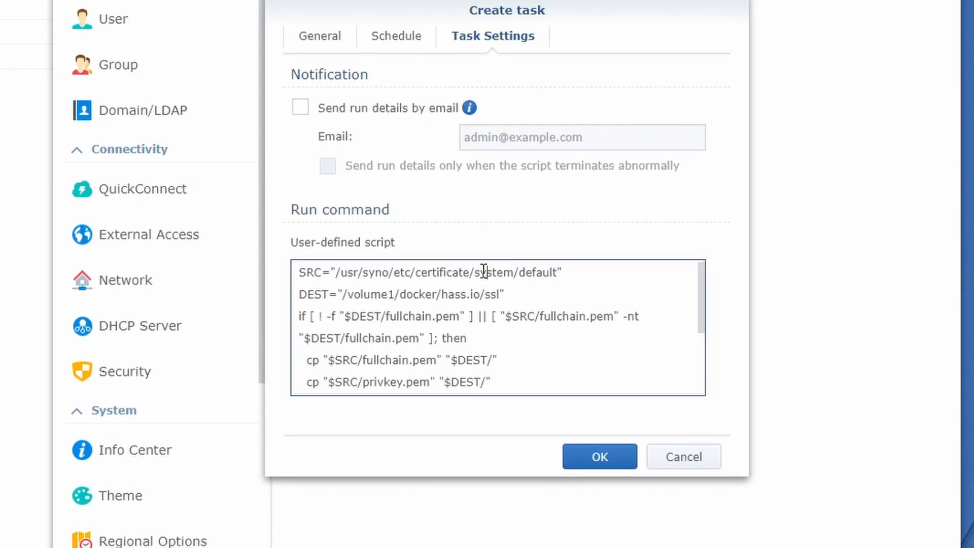
left_click_drag(475, 275, 559, 275)
key("ctrl+v")
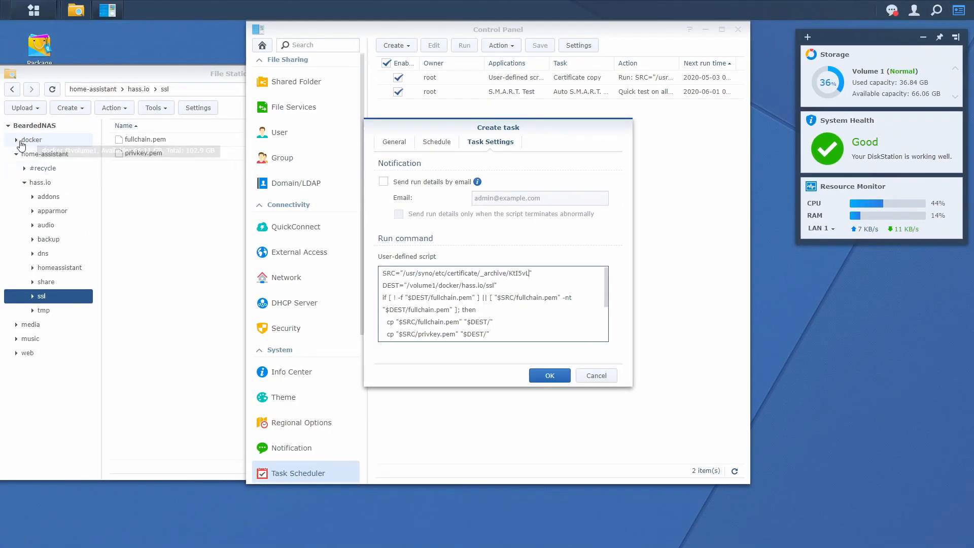
Confirm the home-assistant folder under docker, then change the script's DEST to /volume1/docker/home-assistant.
left_click(21, 143)
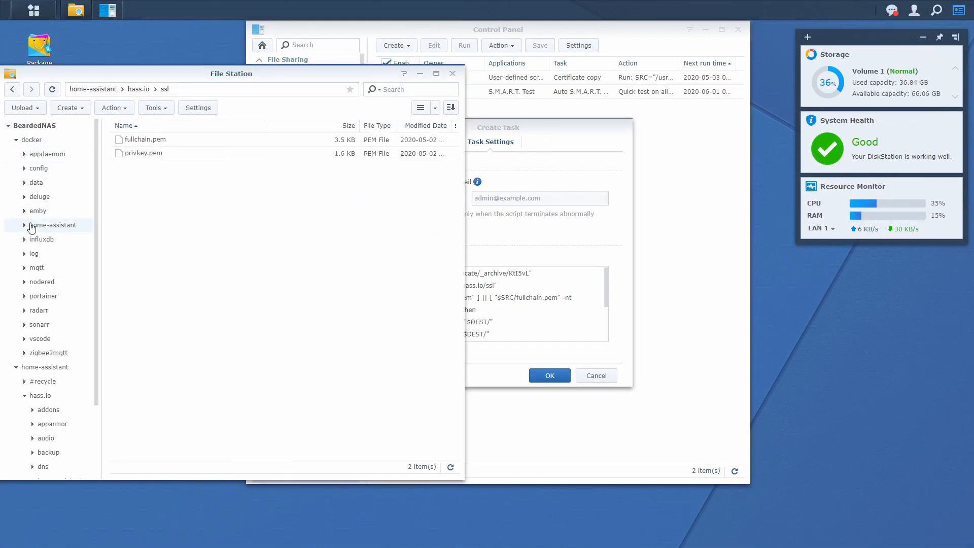
left_click(25, 225)
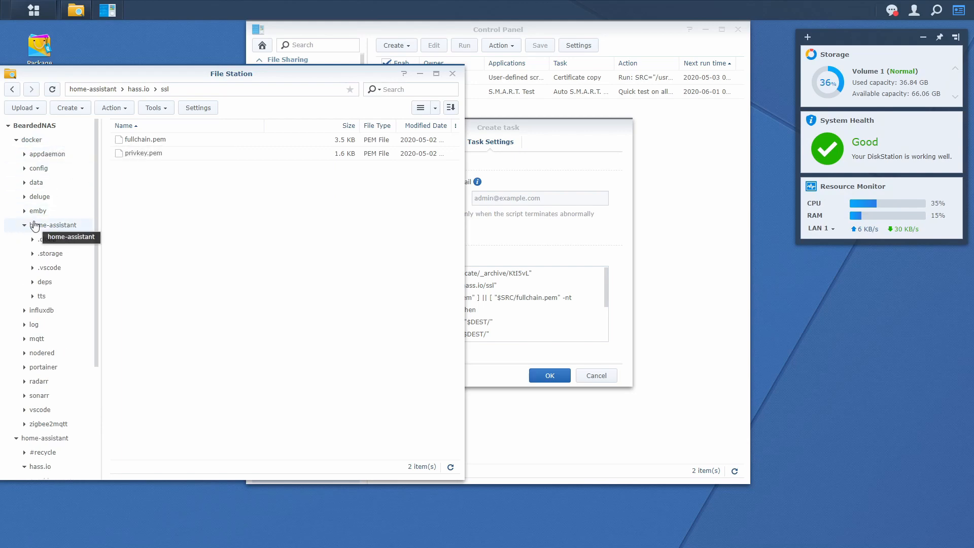
left_click(567, 340)
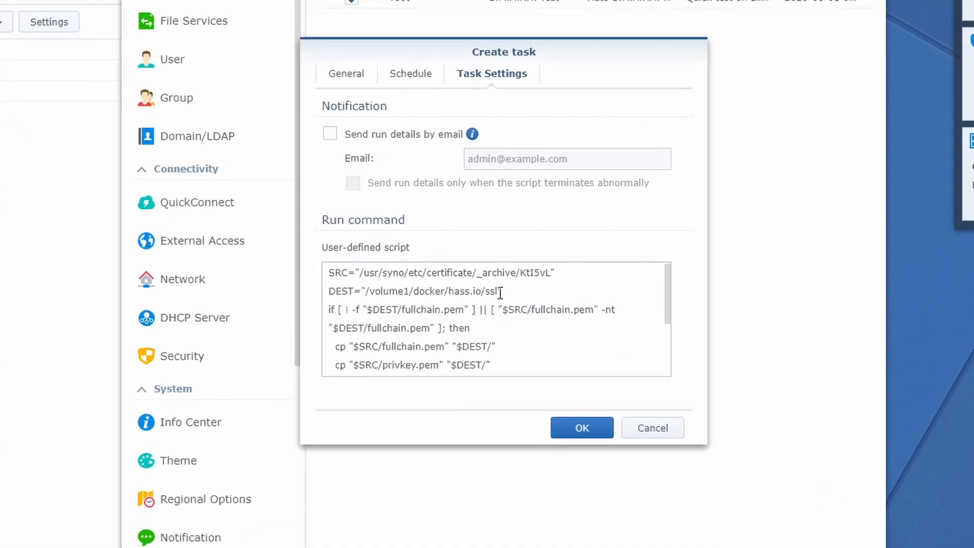
left_click_drag(494, 285, 466, 285)
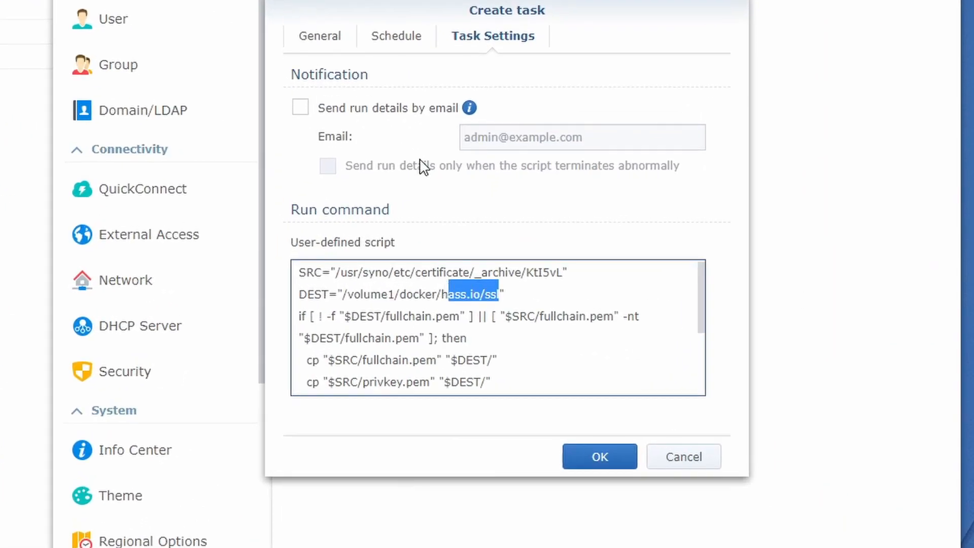
type("ome-assistant")
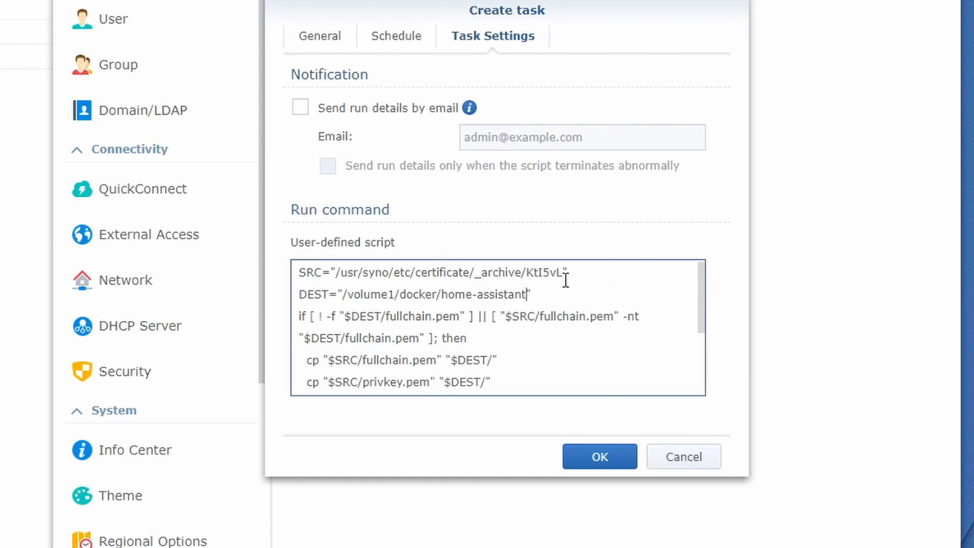
scroll(505, 306, "down", 1)
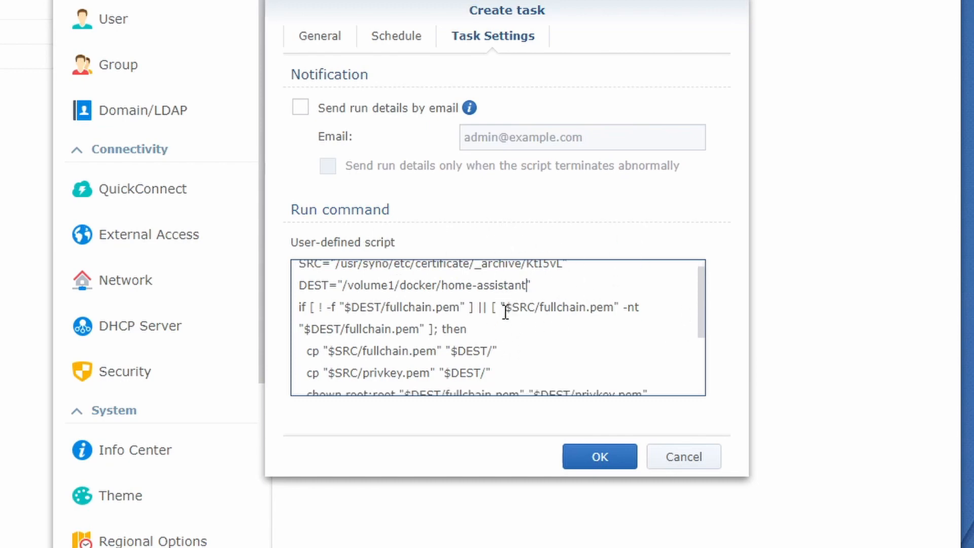
scroll(402, 315, "down", 5)
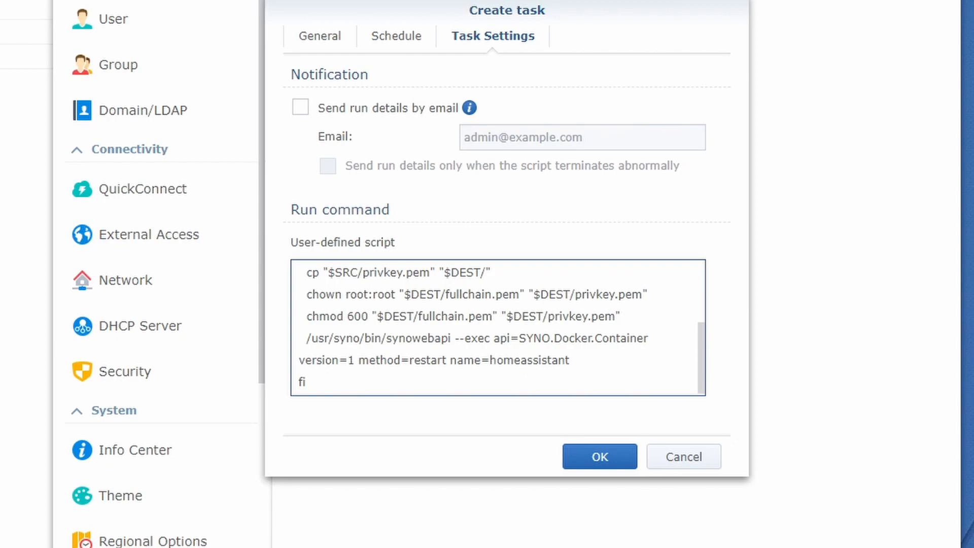
left_click(34, 10)
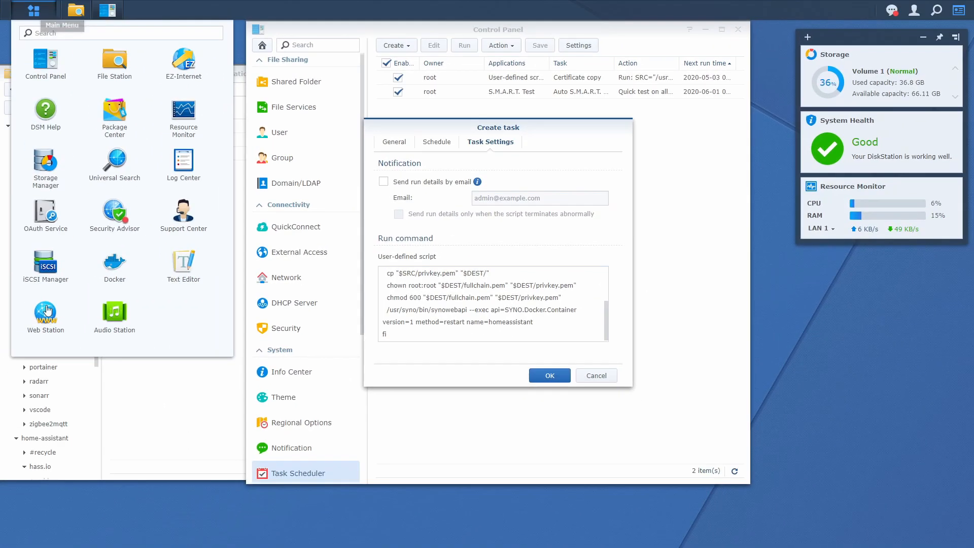
Open Docker's container list and select home-assistant to check its exact container name.
left_click(113, 263)
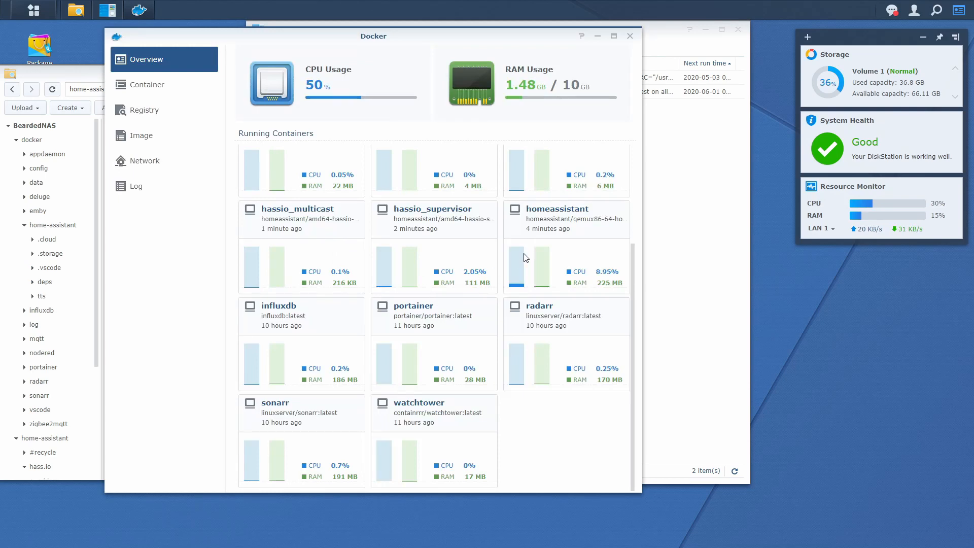
scroll(541, 249, "up", 3)
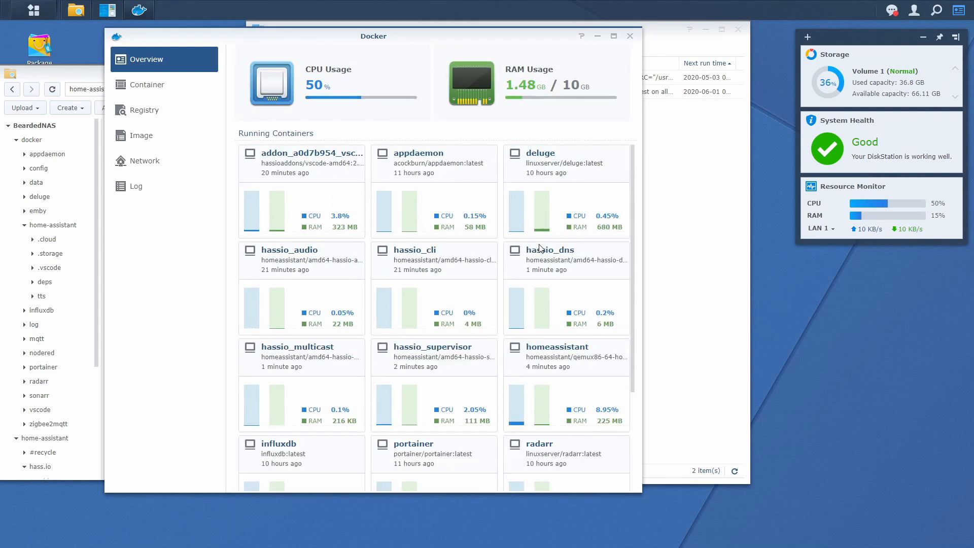
left_click(188, 85)
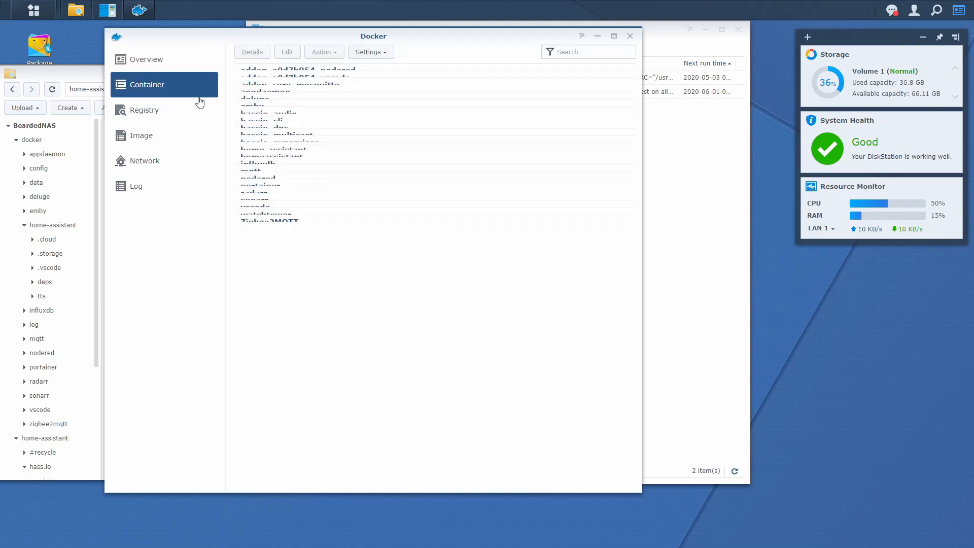
scroll(515, 335, "down", 5)
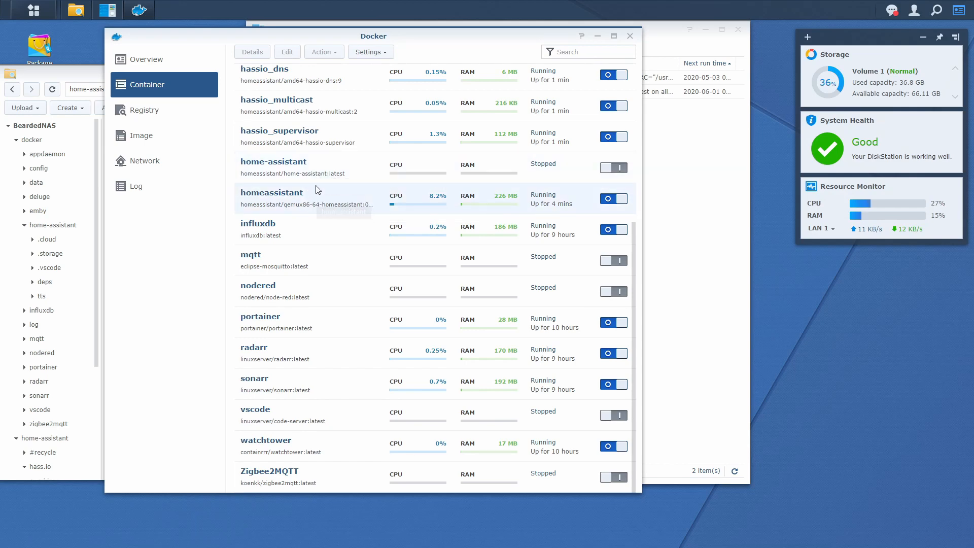
left_click(277, 175)
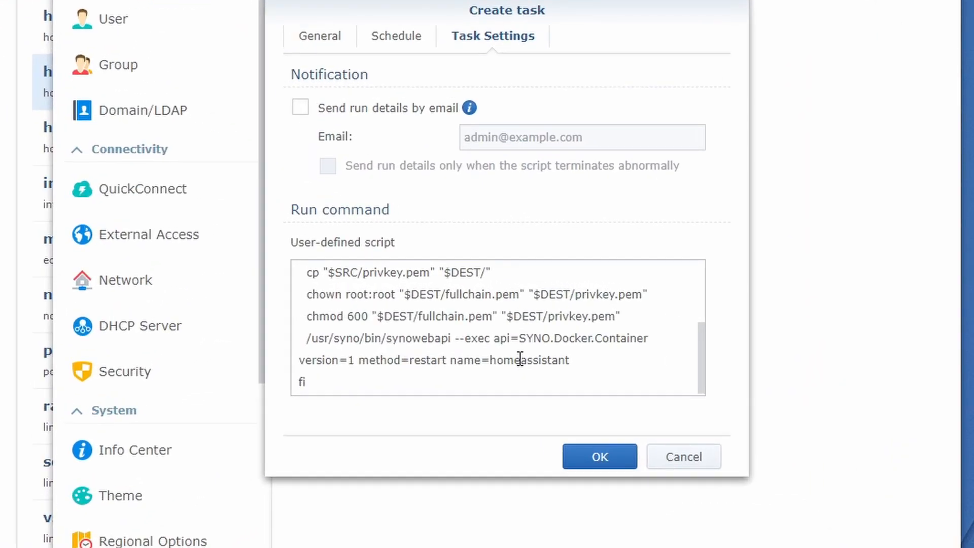
Change the restart command's container name to home-assistant and save the new task.
left_click(521, 359)
type("-assistant")
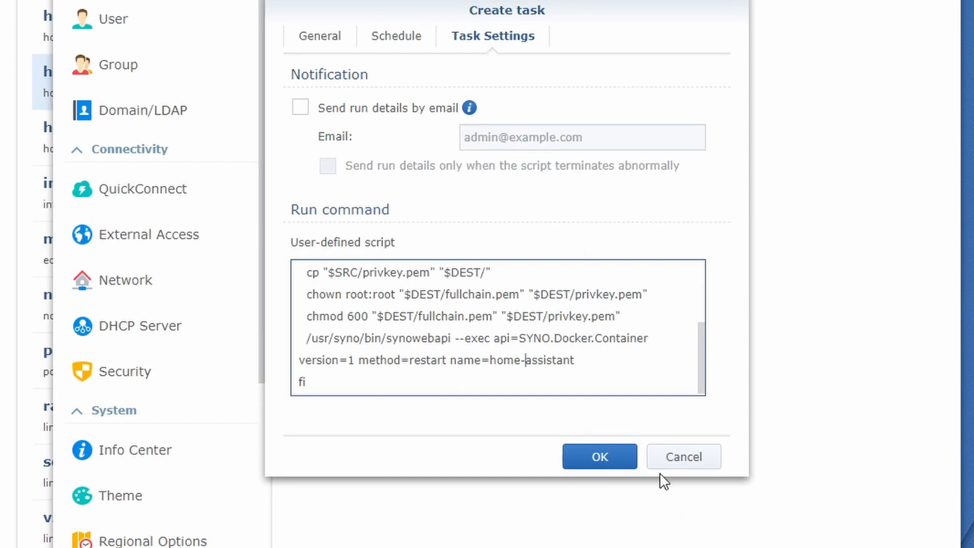
left_click(623, 470)
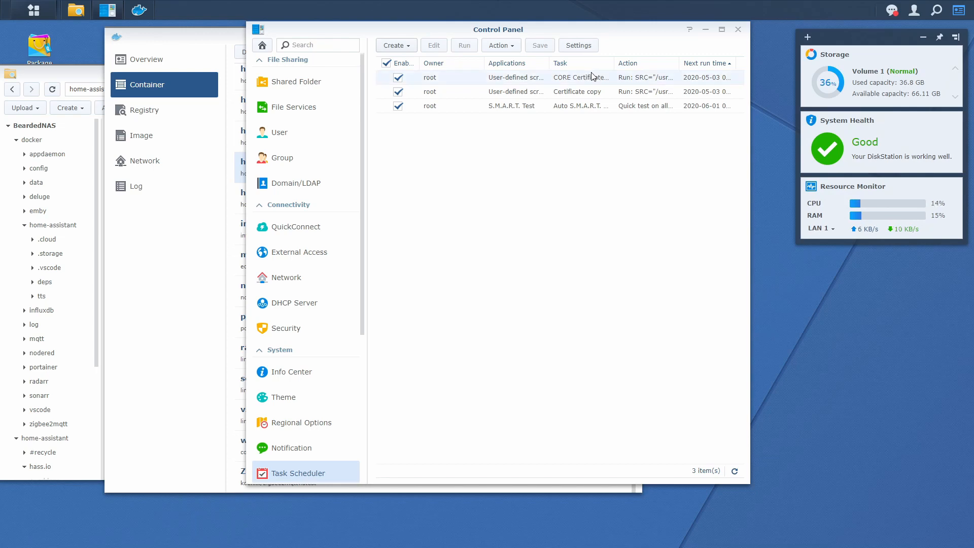
Reopen the CORE Certificate copy task, review its synowebapi restart lines, and confirm.
left_click(533, 81)
left_click(433, 47)
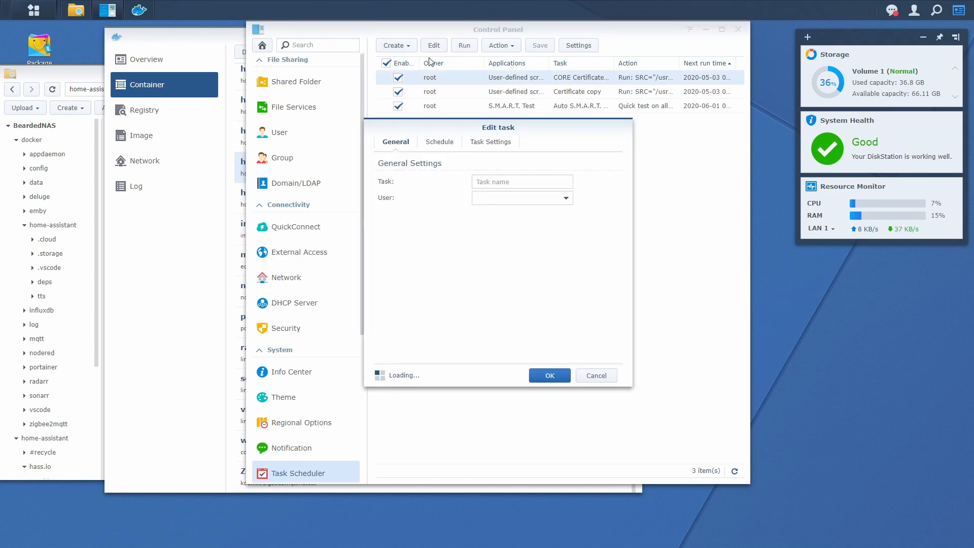
left_click(492, 142)
scroll(442, 305, "down", 3)
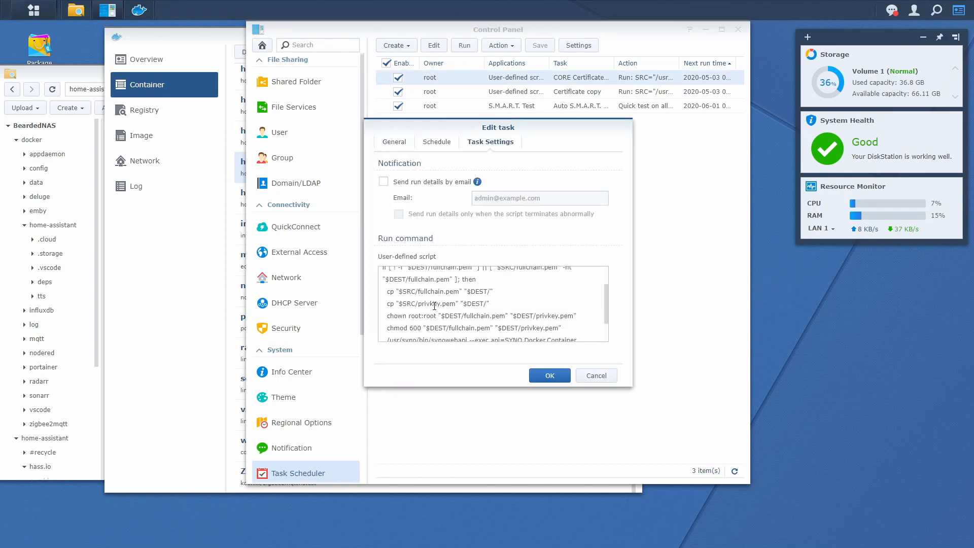
left_click_drag(571, 321, 373, 313)
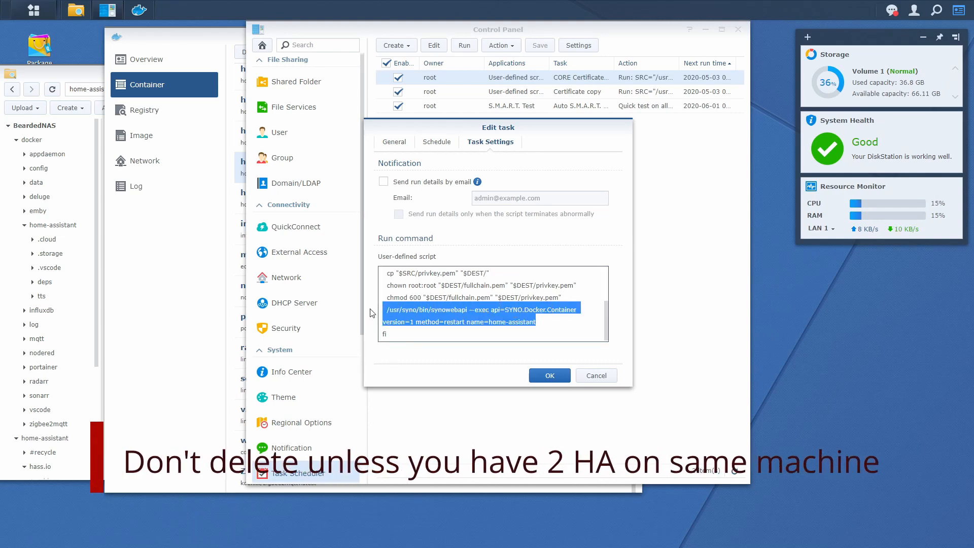
left_click(549, 376)
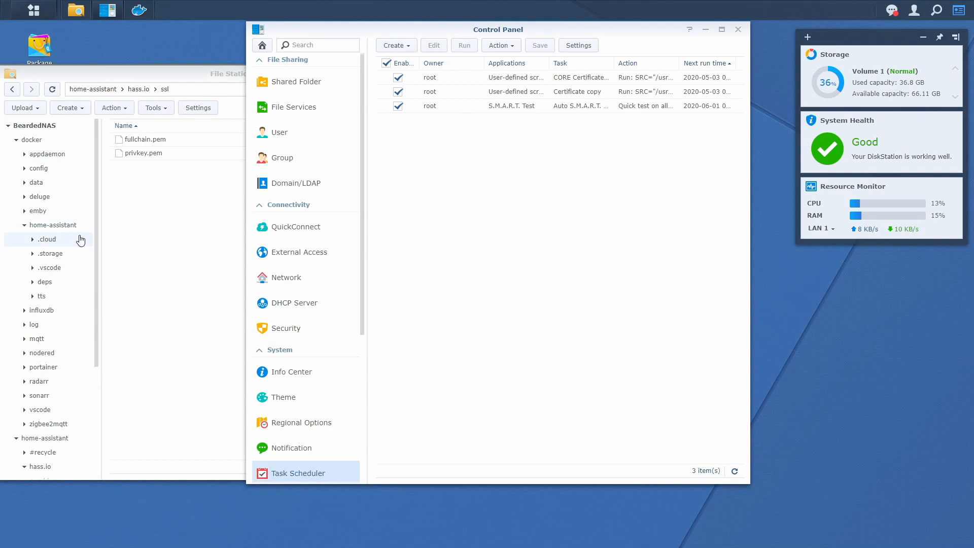
Open docker/home-assistant/configuration.yaml in Text Editor with the cursor on empty line 8.
scroll(78, 245, "down", 3)
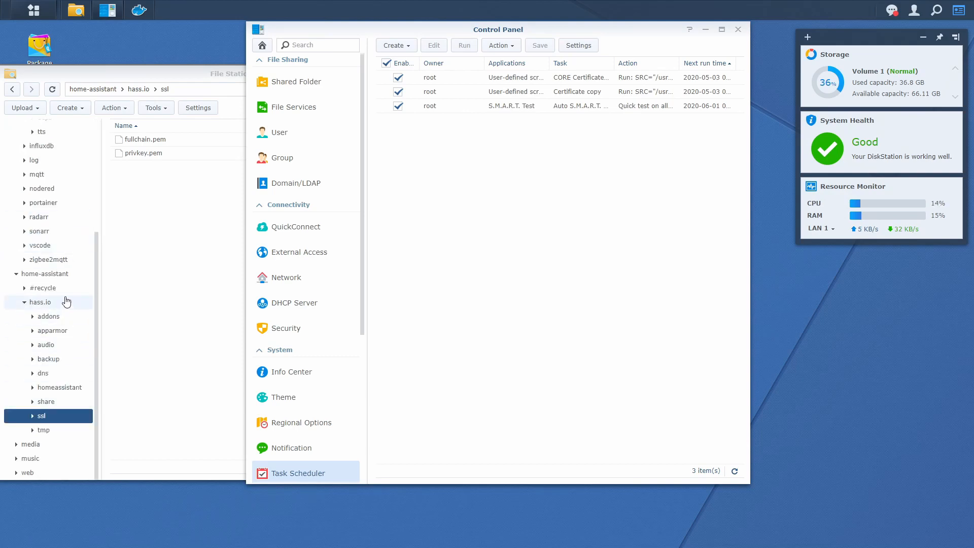
left_click(14, 274)
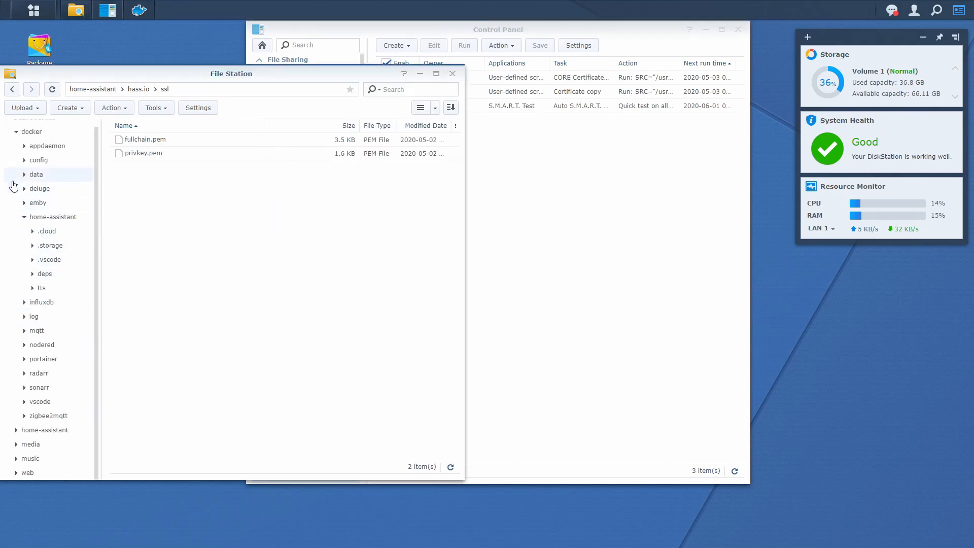
left_click(63, 217)
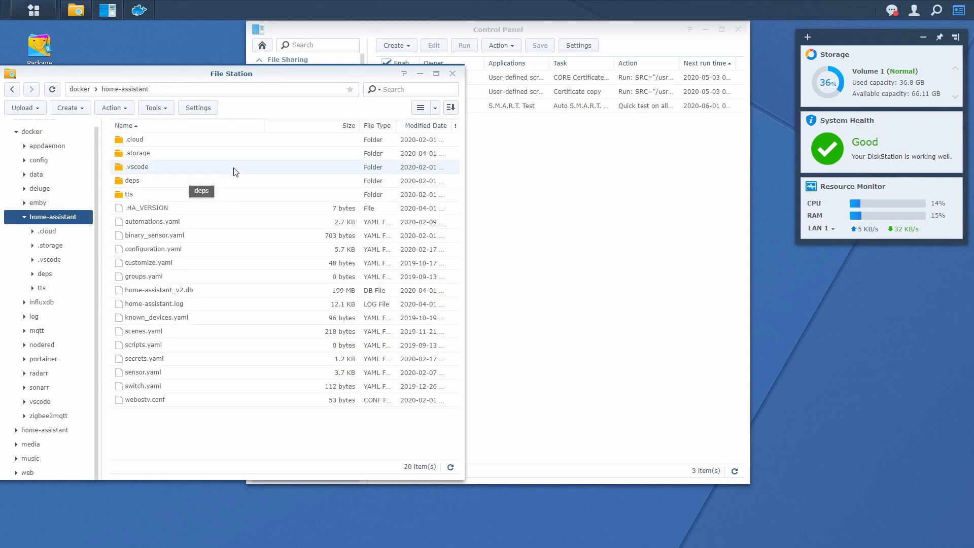
double_click(189, 249)
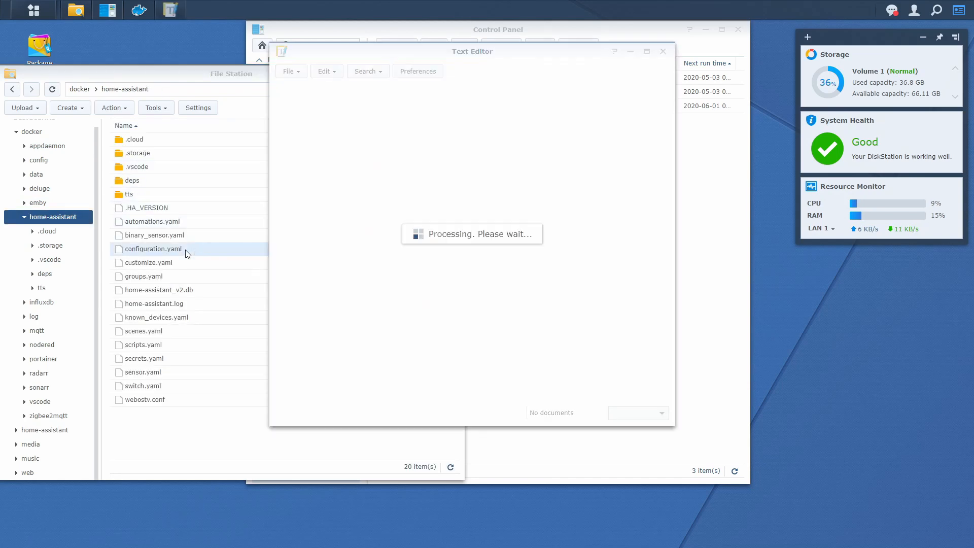
left_click(393, 147)
Type an http: block with ssl_certificate: /config/fulchain.pem and ssl_key: /config/privkey.pem.
key("Return")
key("Return")
key("Up")
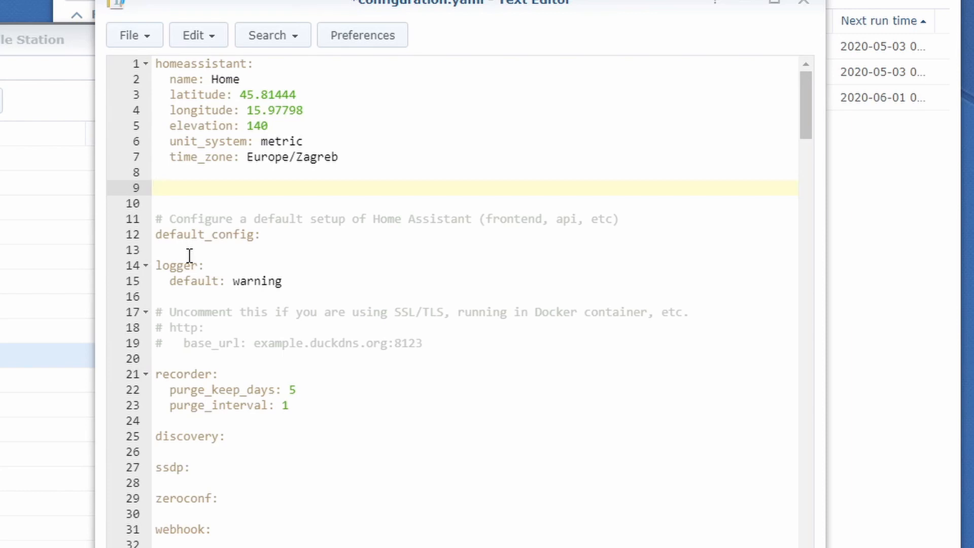
type("http:")
key("Return")
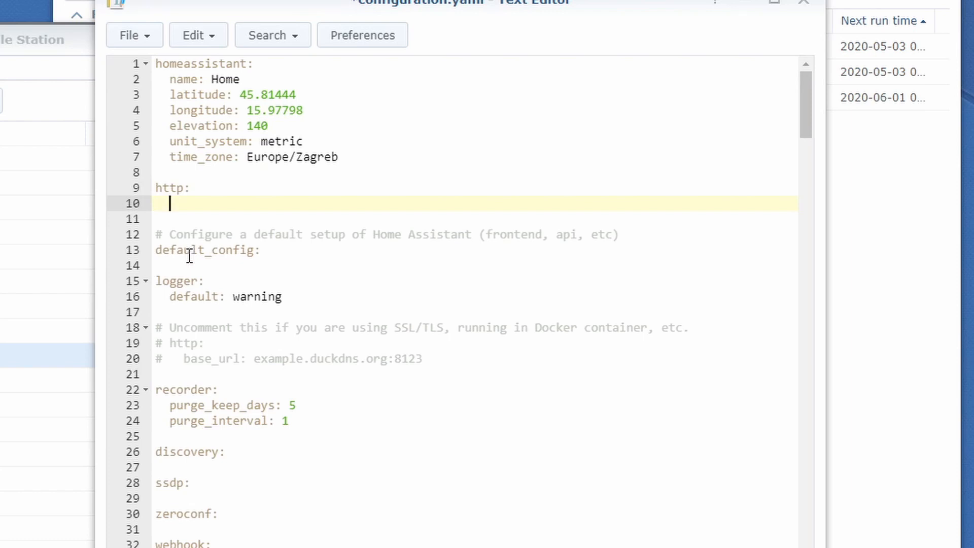
type("ssl_certificate:")
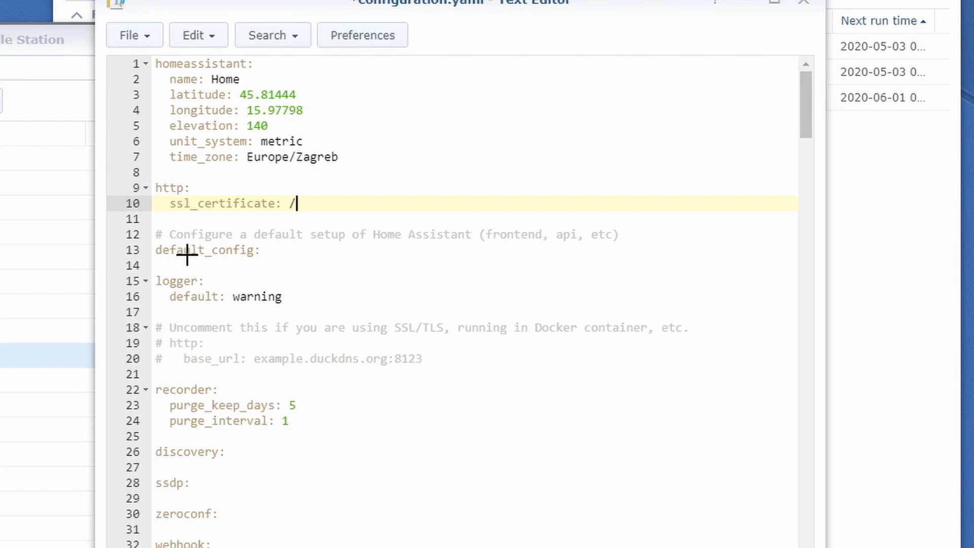
type("/config/fulchain.pem")
key("Return")
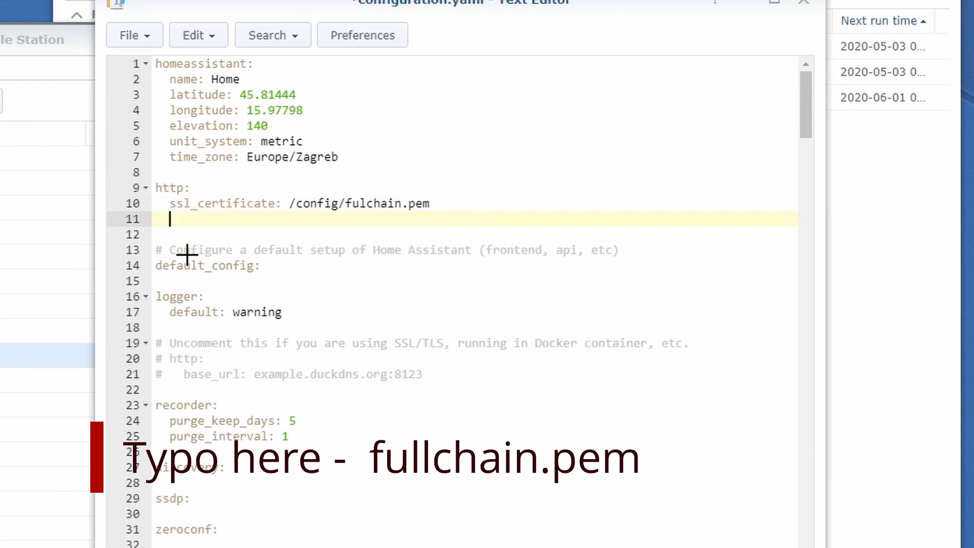
type("ssl_key: /config/")
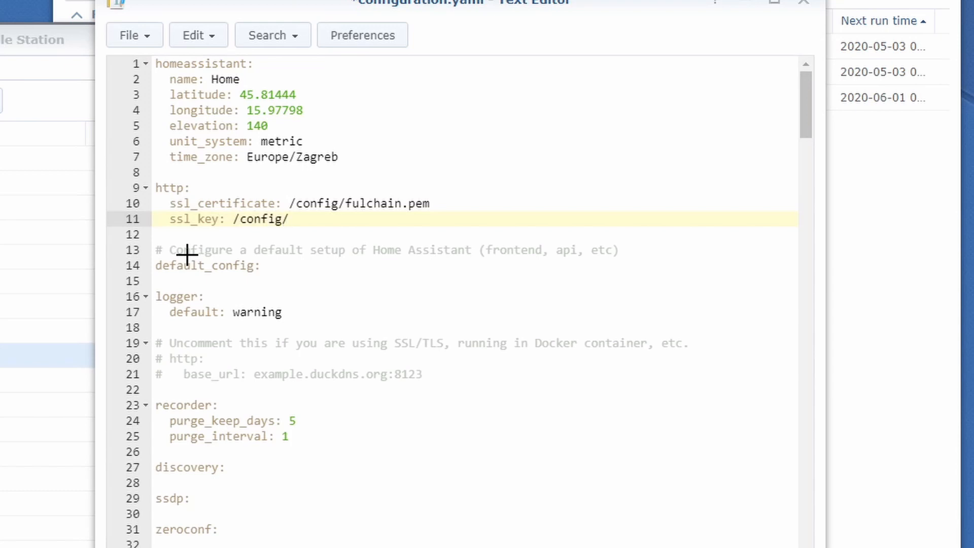
type("privkey.pem")
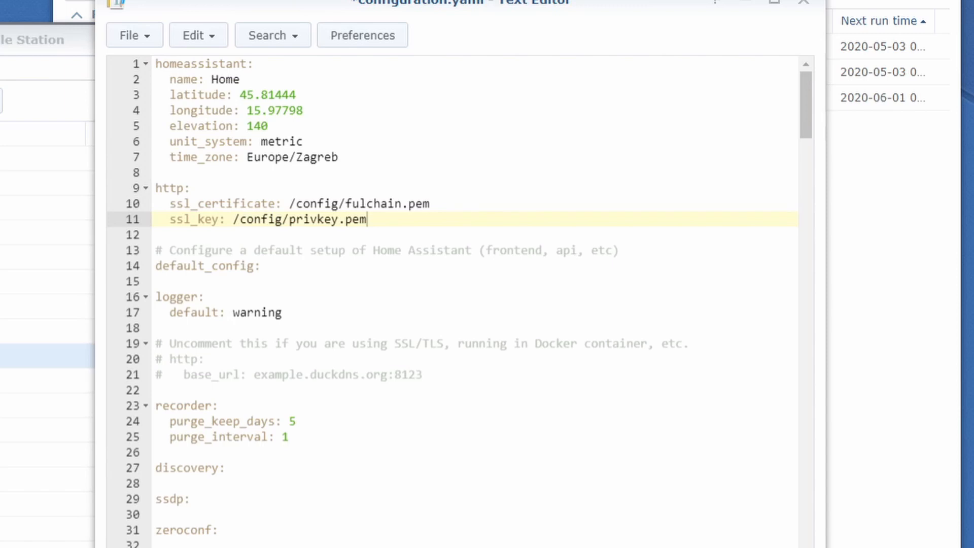
left_click(264, 189)
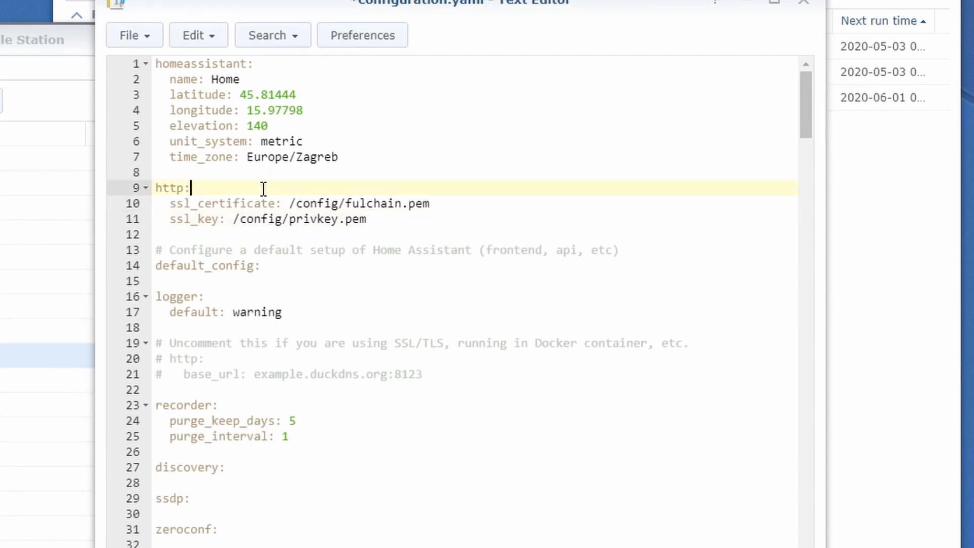
key("Return")
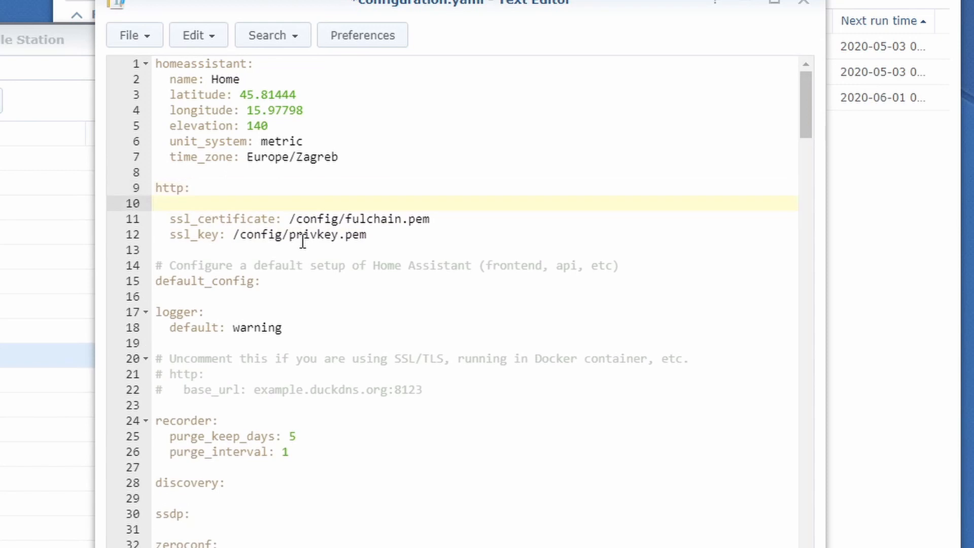
key("ctrl+v")
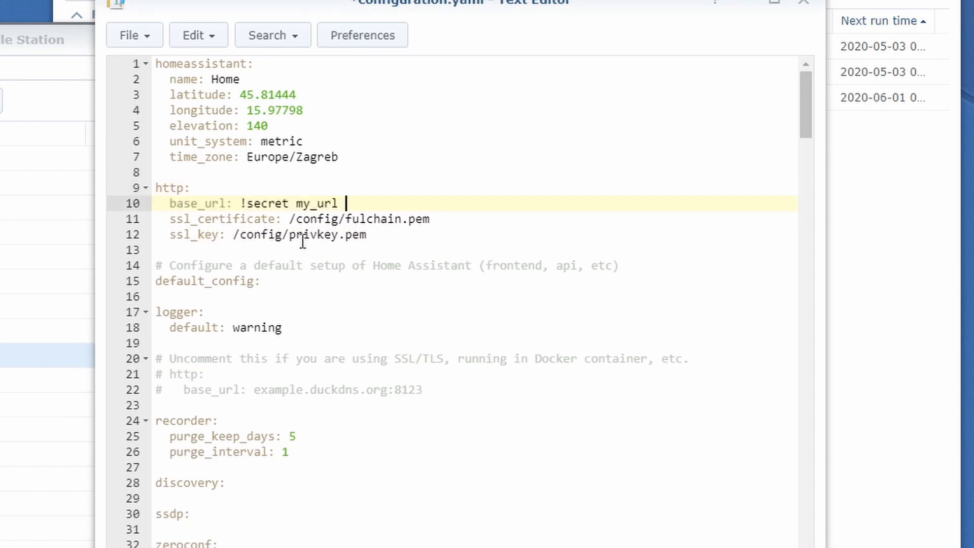
key("shift+Home")
key("BackSpace")
key("BackSpace")
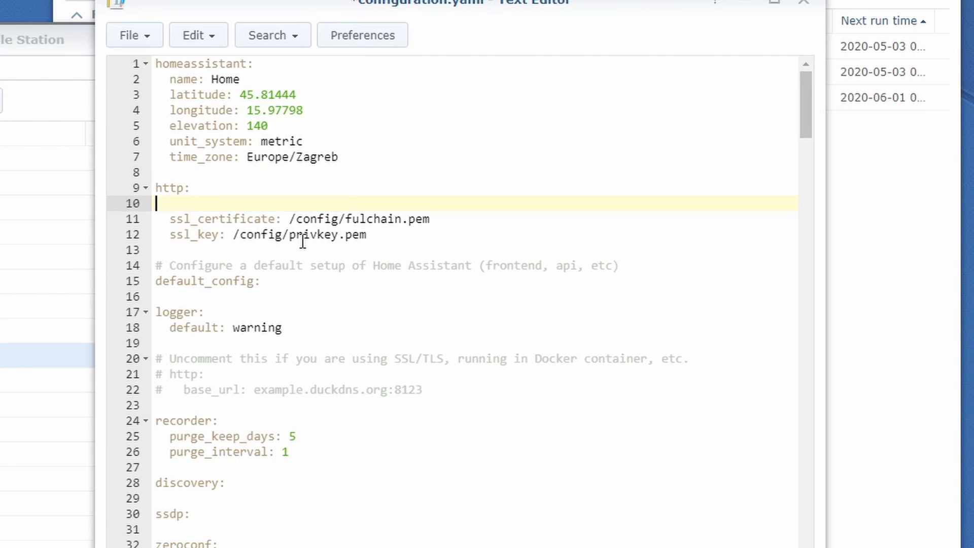
key("Delete")
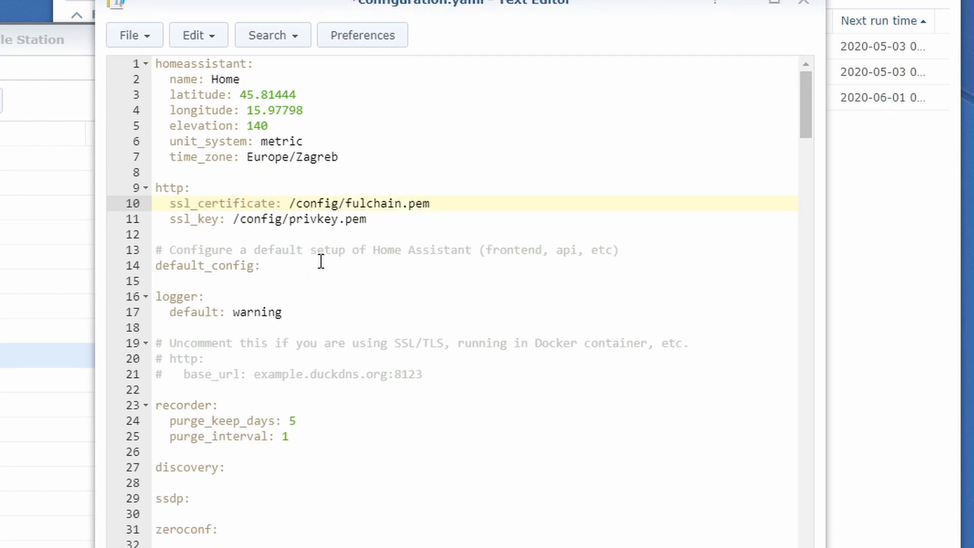
left_click(404, 218)
key("Return")
key("BackSpace")
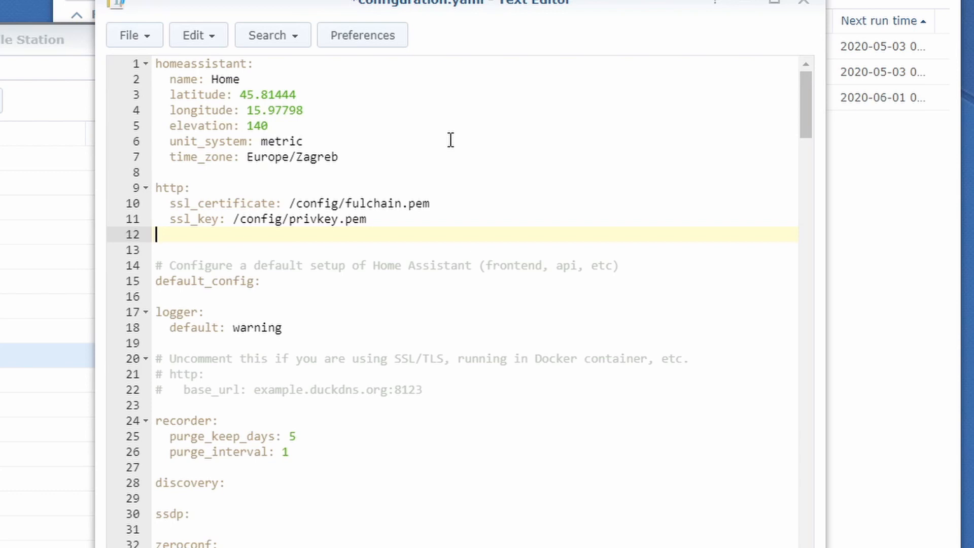
type("ip_ban_enabled: true   login_attempts_threshold: 5")
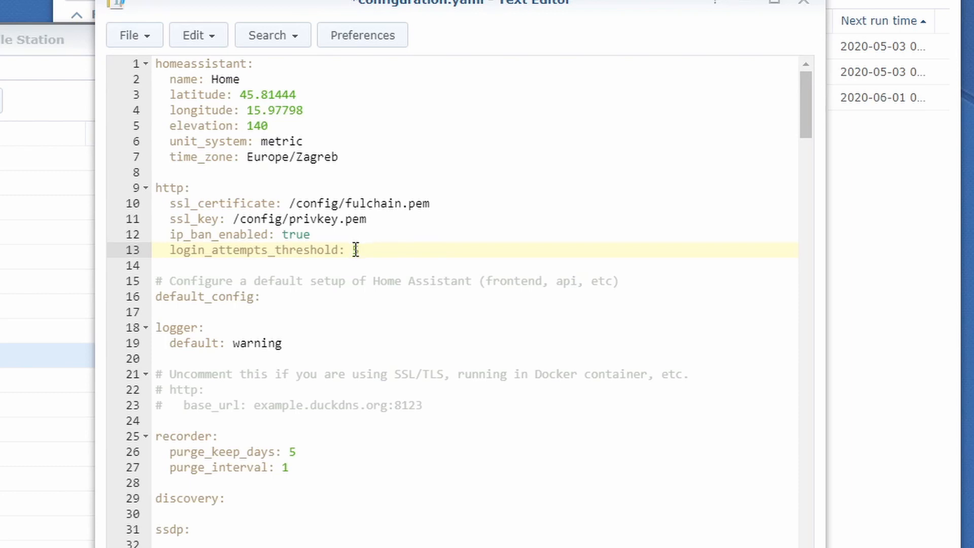
left_click_drag(378, 250, 156, 234)
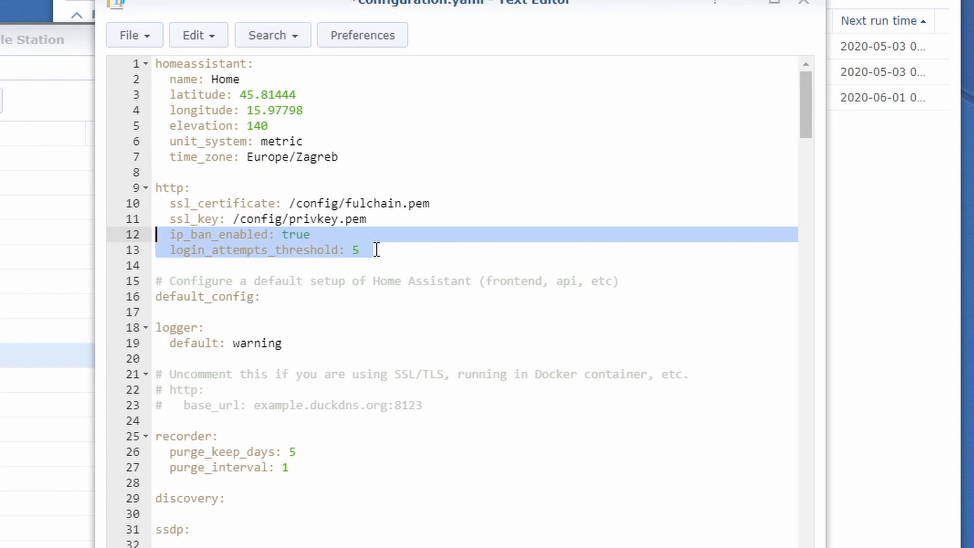
key("Delete")
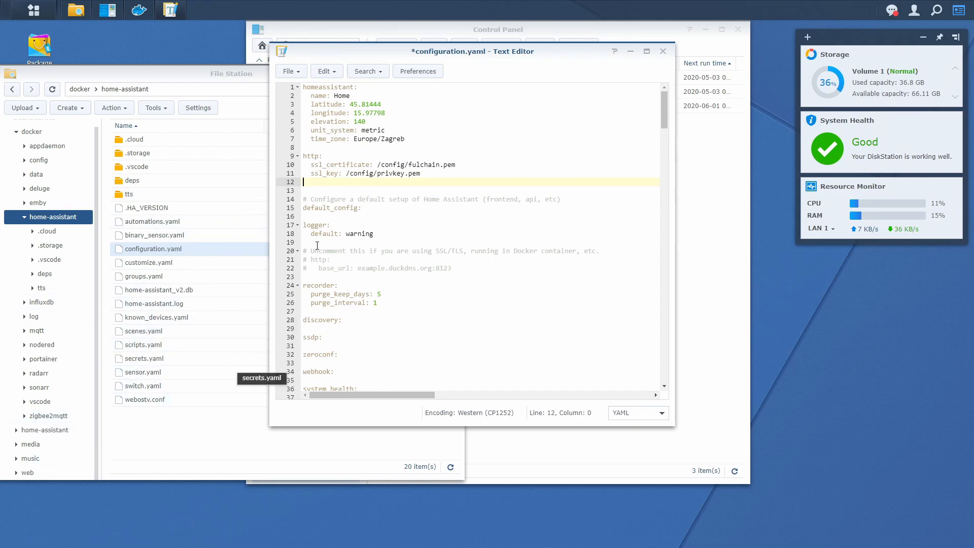
Save configuration.yaml and stop the Hass.io package.
left_click_drag(390, 52, 404, 83)
key("ctrl+s")
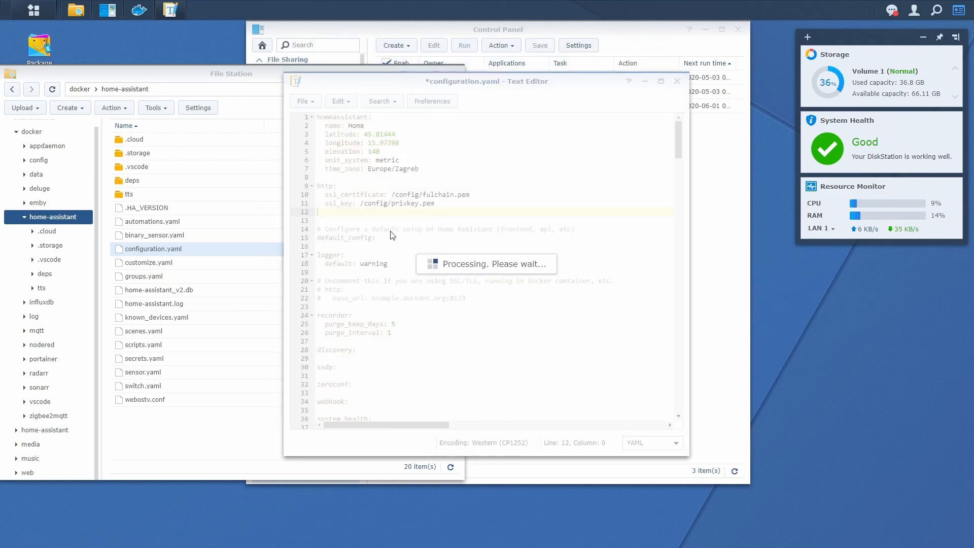
mouse_move(140, 16)
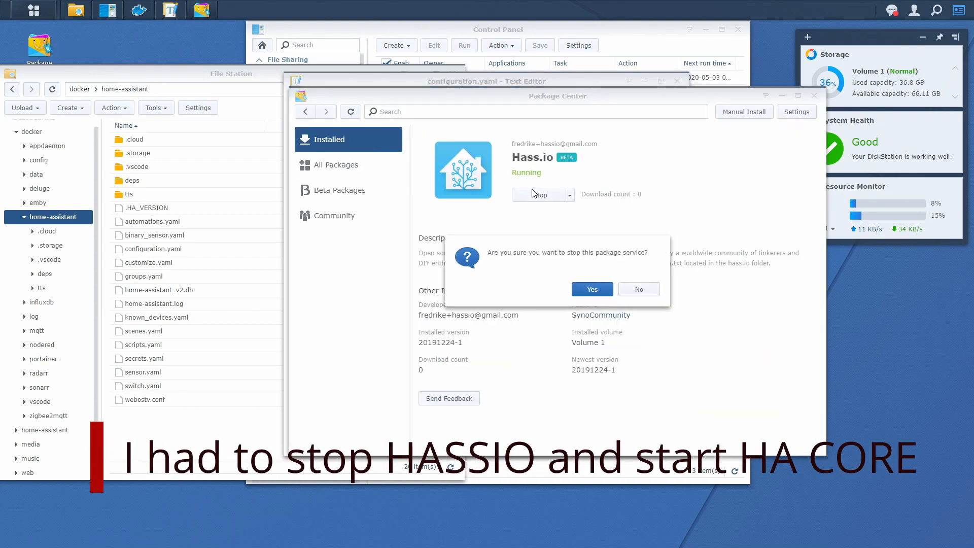
left_click(583, 287)
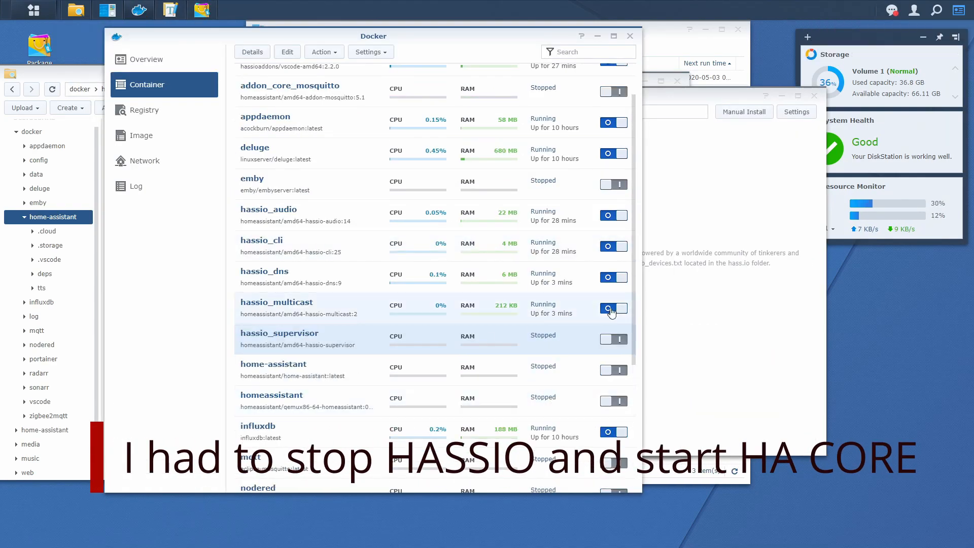
Switch off the five hassio containers in Docker and start the home-assistant container.
left_click(612, 313)
left_click(613, 278)
scroll(583, 203, "up", 2)
left_click(613, 109)
scroll(309, 159, "down", 4)
left_click(614, 125)
left_click(615, 93)
left_click(613, 248)
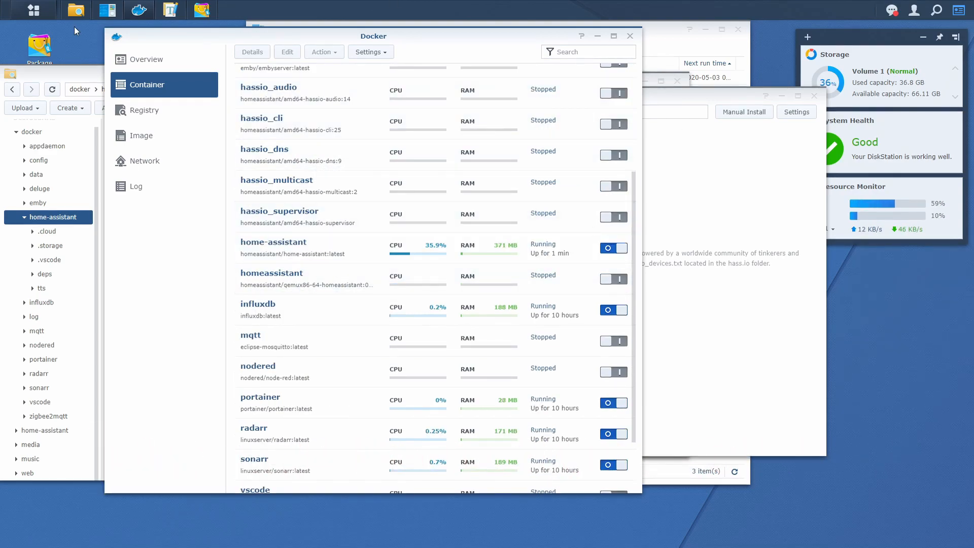
View the home-assistant container's log in Docker, then close its details window.
double_click(345, 246)
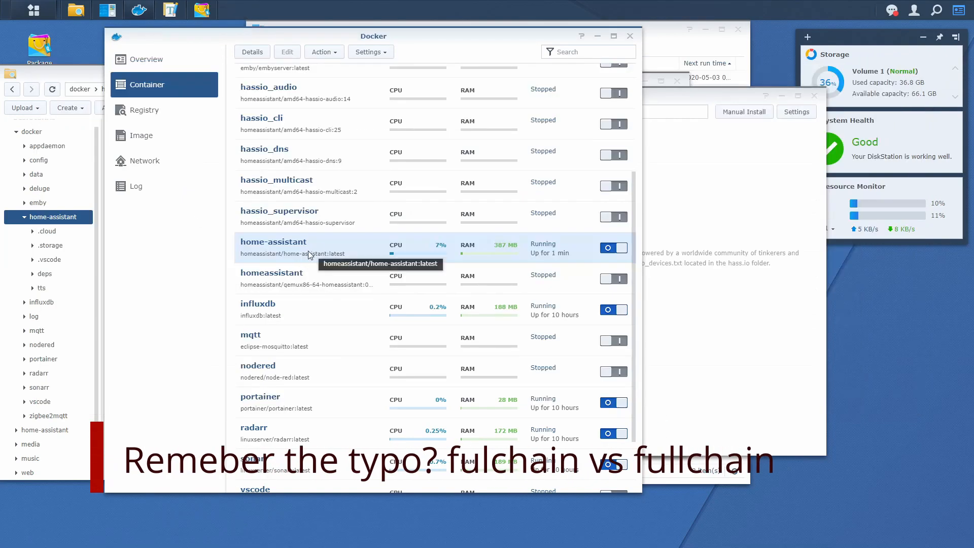
double_click(309, 250)
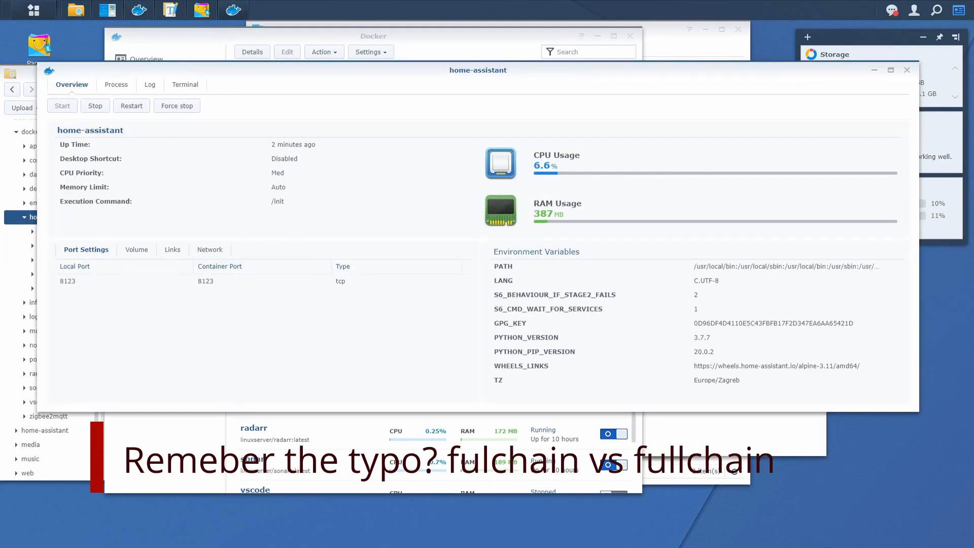
left_click(147, 84)
scroll(345, 284, "down", 2)
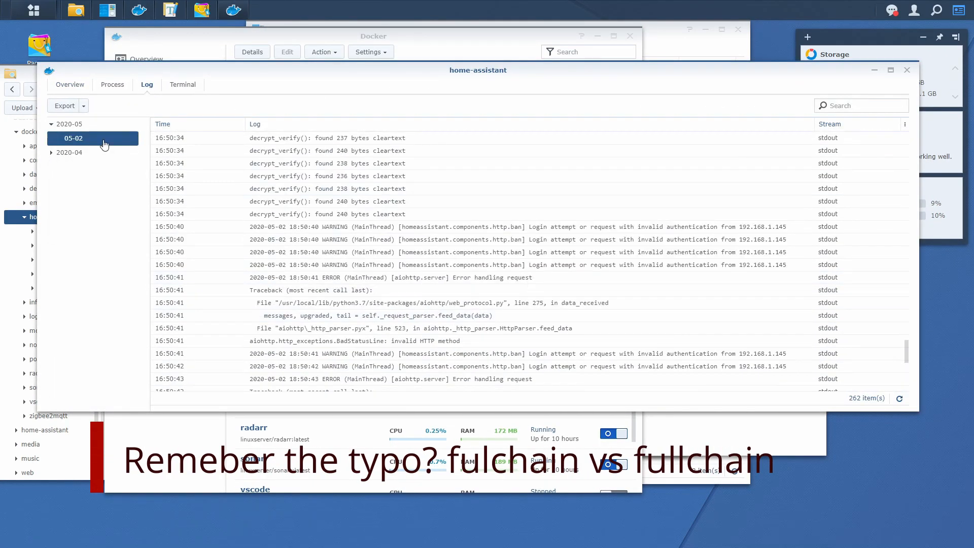
left_click(907, 69)
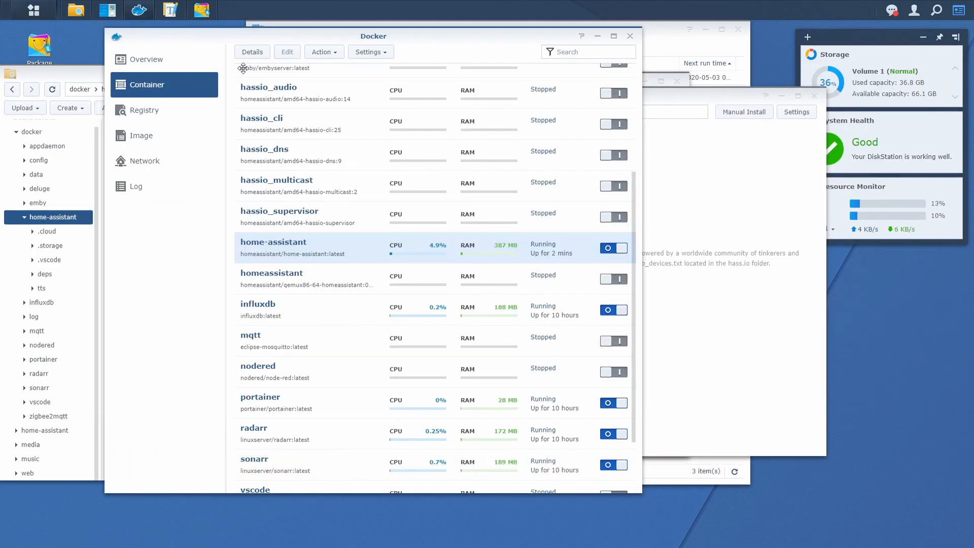
Open home-assistant.log in docker/home-assistant to read its fulchain.pem error.
left_click(53, 90)
double_click(152, 304)
left_click_drag(33, 81, 687, 81)
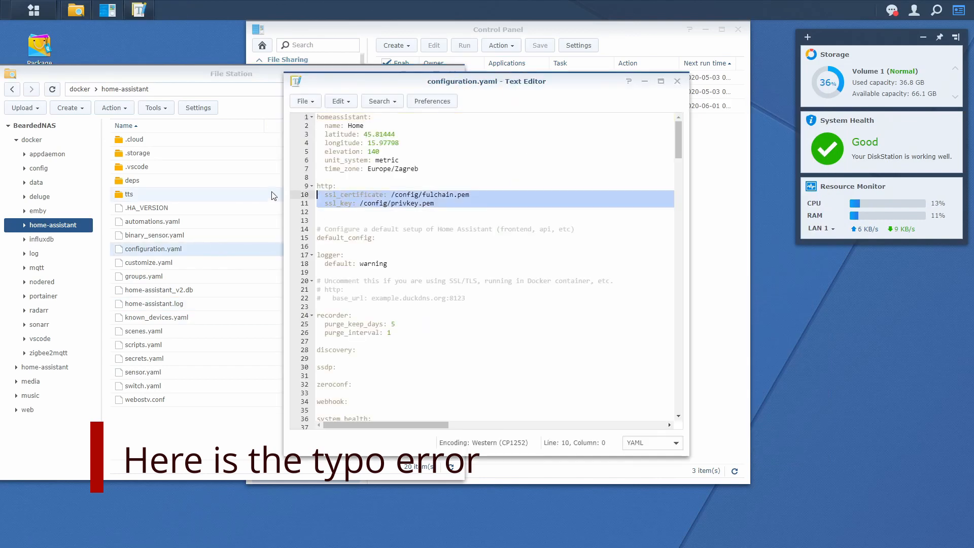
Correct the path to /config/fullchain.pem, retype ssl_key: /config/privkey.pem, and save configuration.yaml.
key("Delete")
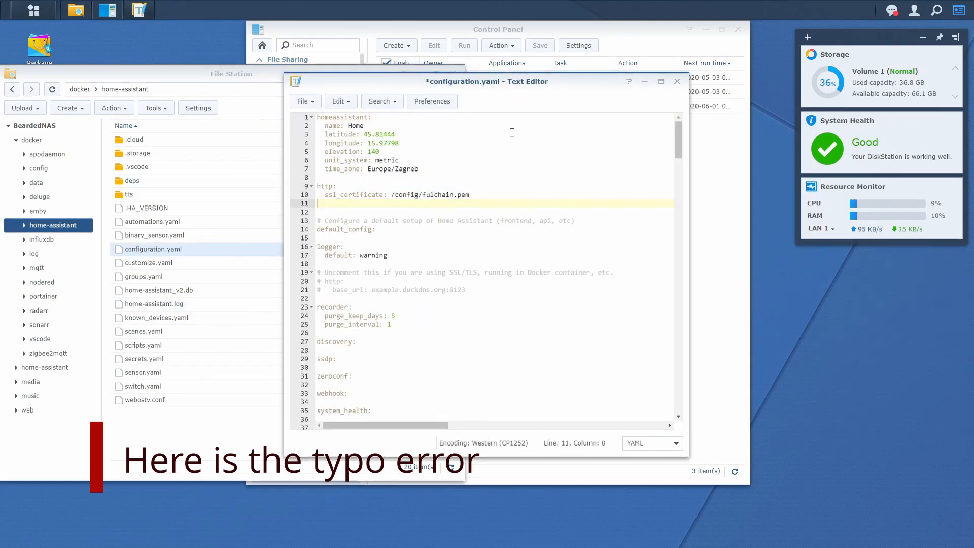
key("Left")
key("ctrl+shift+Left")
key("ctrl+shift+Left")
key("ctrl+shift+Left")
key("ctrl+shift+Left")
key("ctrl+shift+Left")
key("BackSpace")
type("config/fullchain.pem")
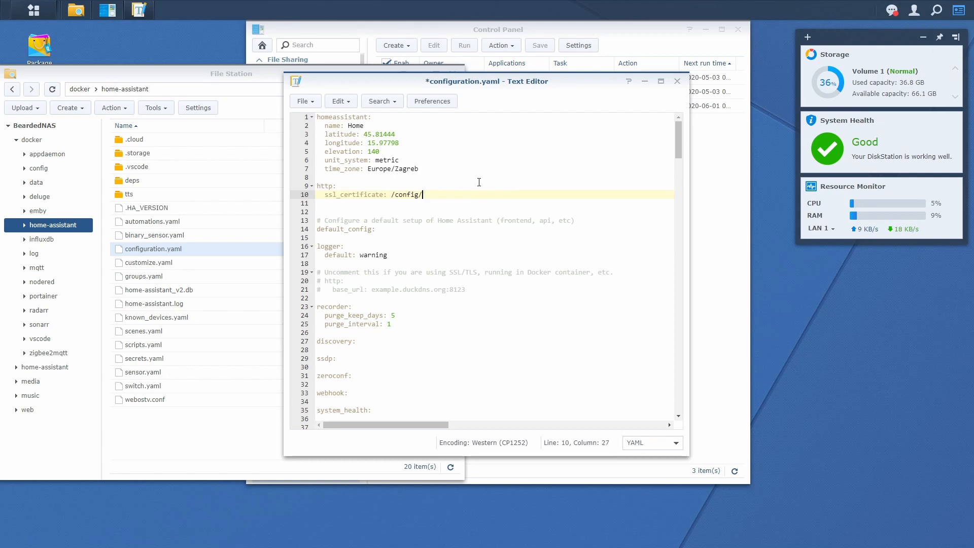
key("Return")
type("ssl_key: /config/privkey.pem")
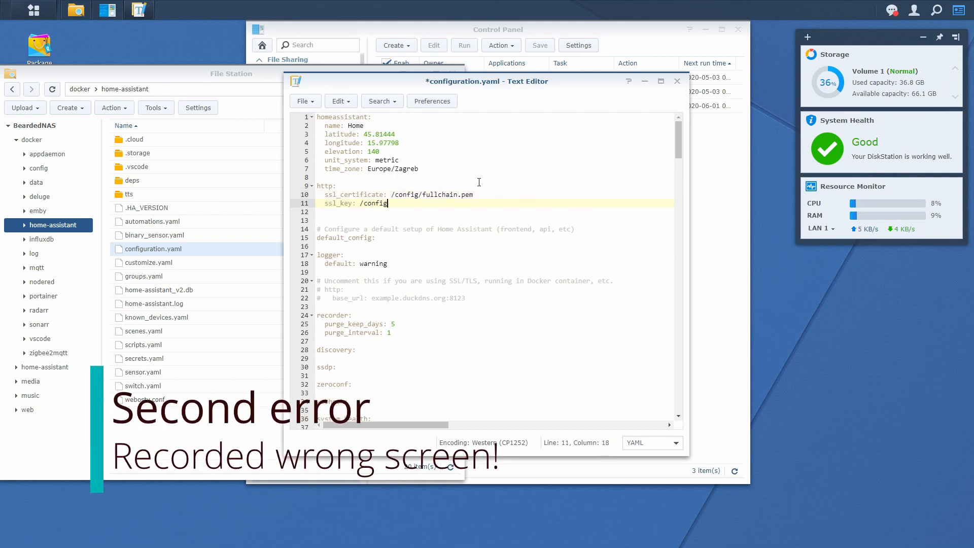
key("ctrl+s")
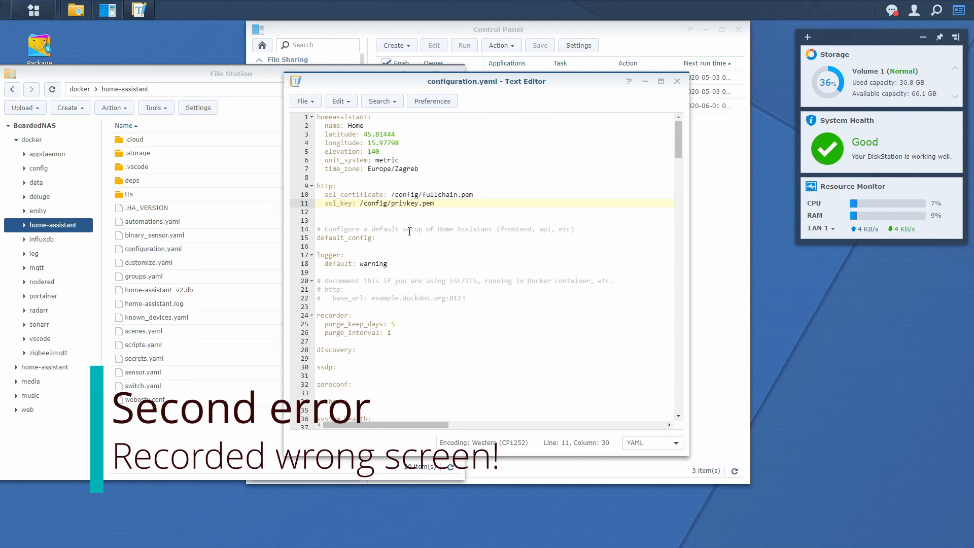